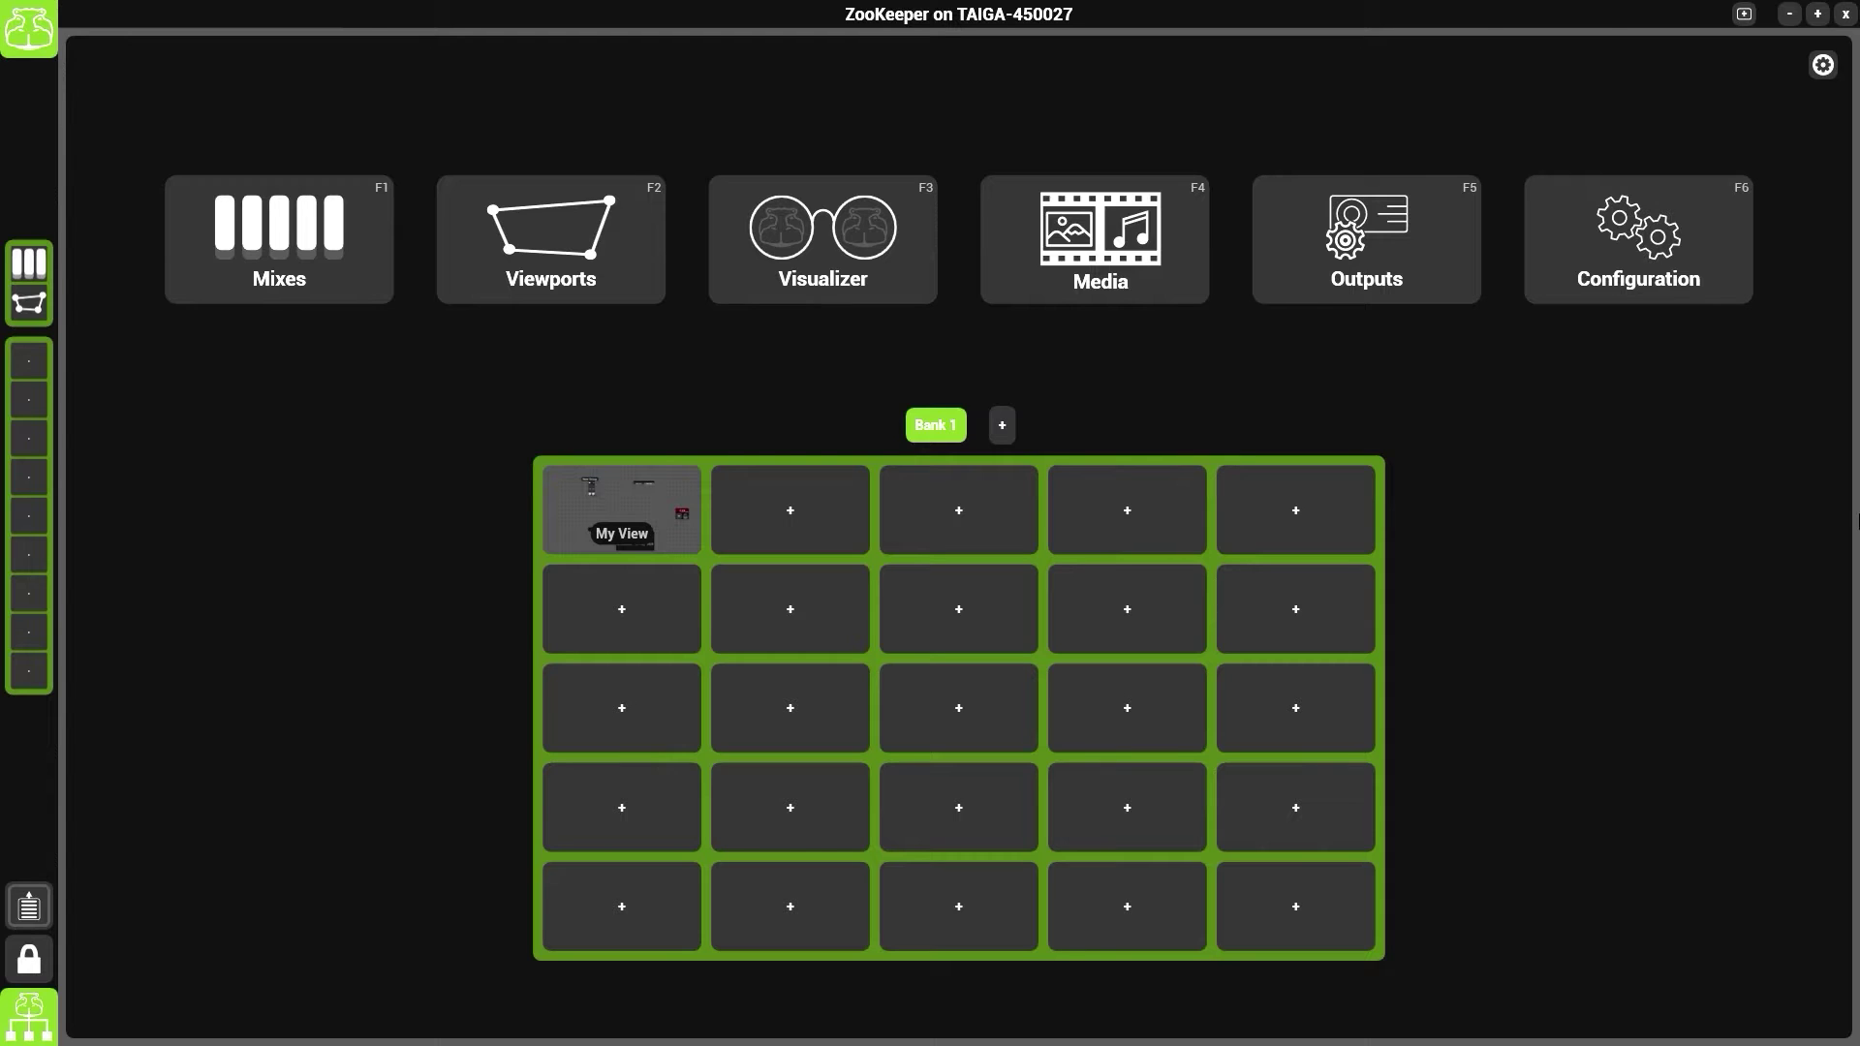
Step: Add the DMX2 component to host TAIGA-450027 from Configuration, then return home
left_click(1695, 276)
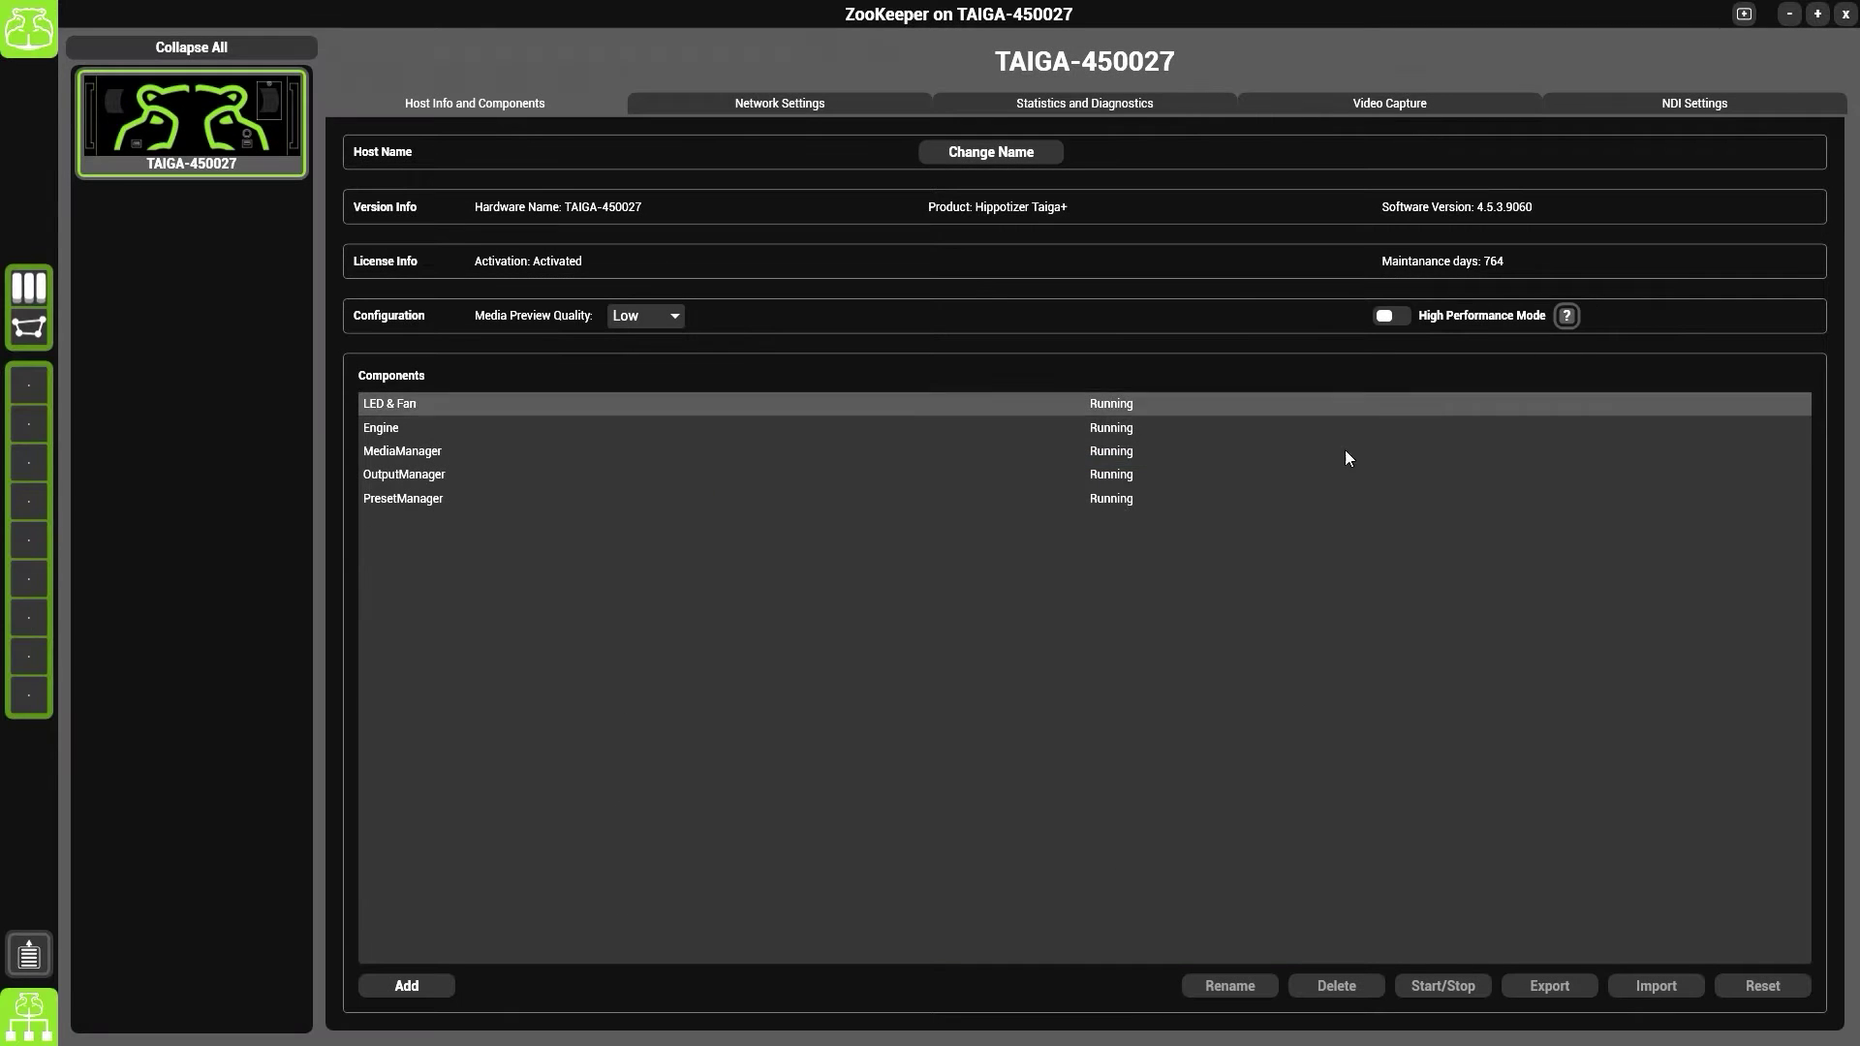
left_click(405, 985)
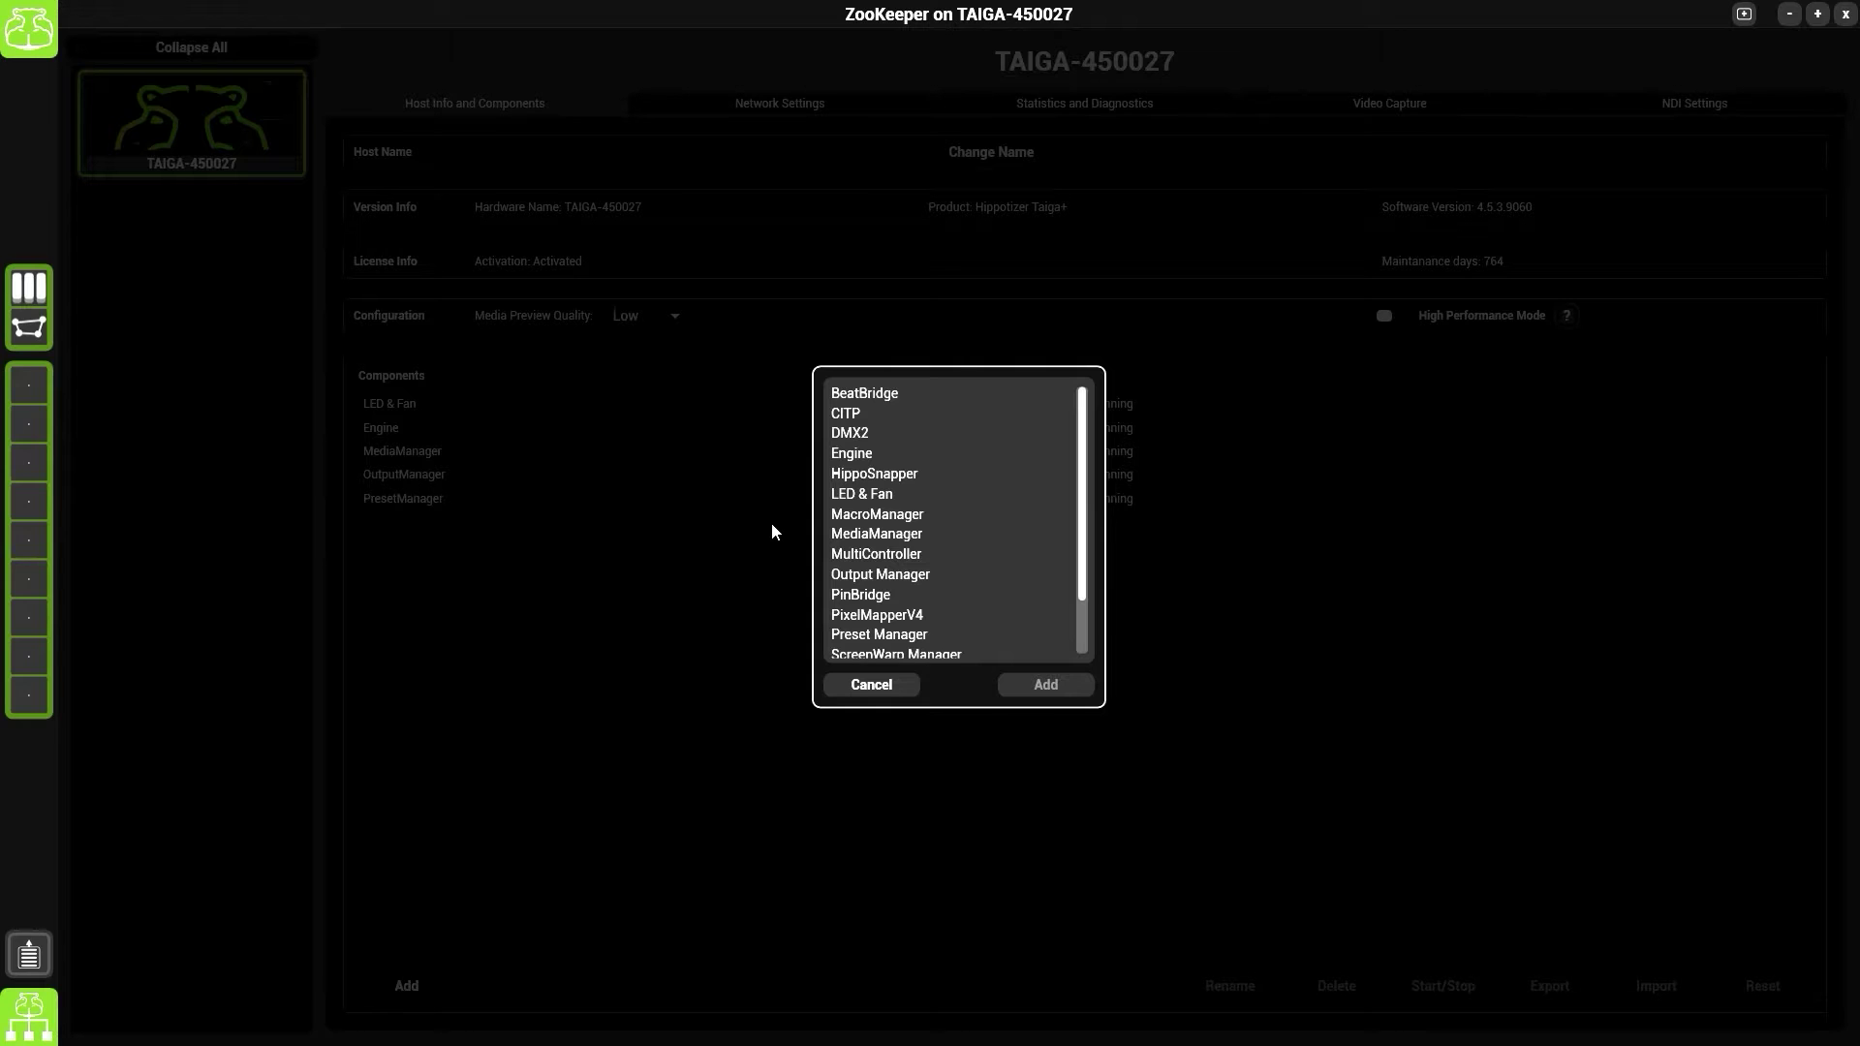
left_click(883, 445)
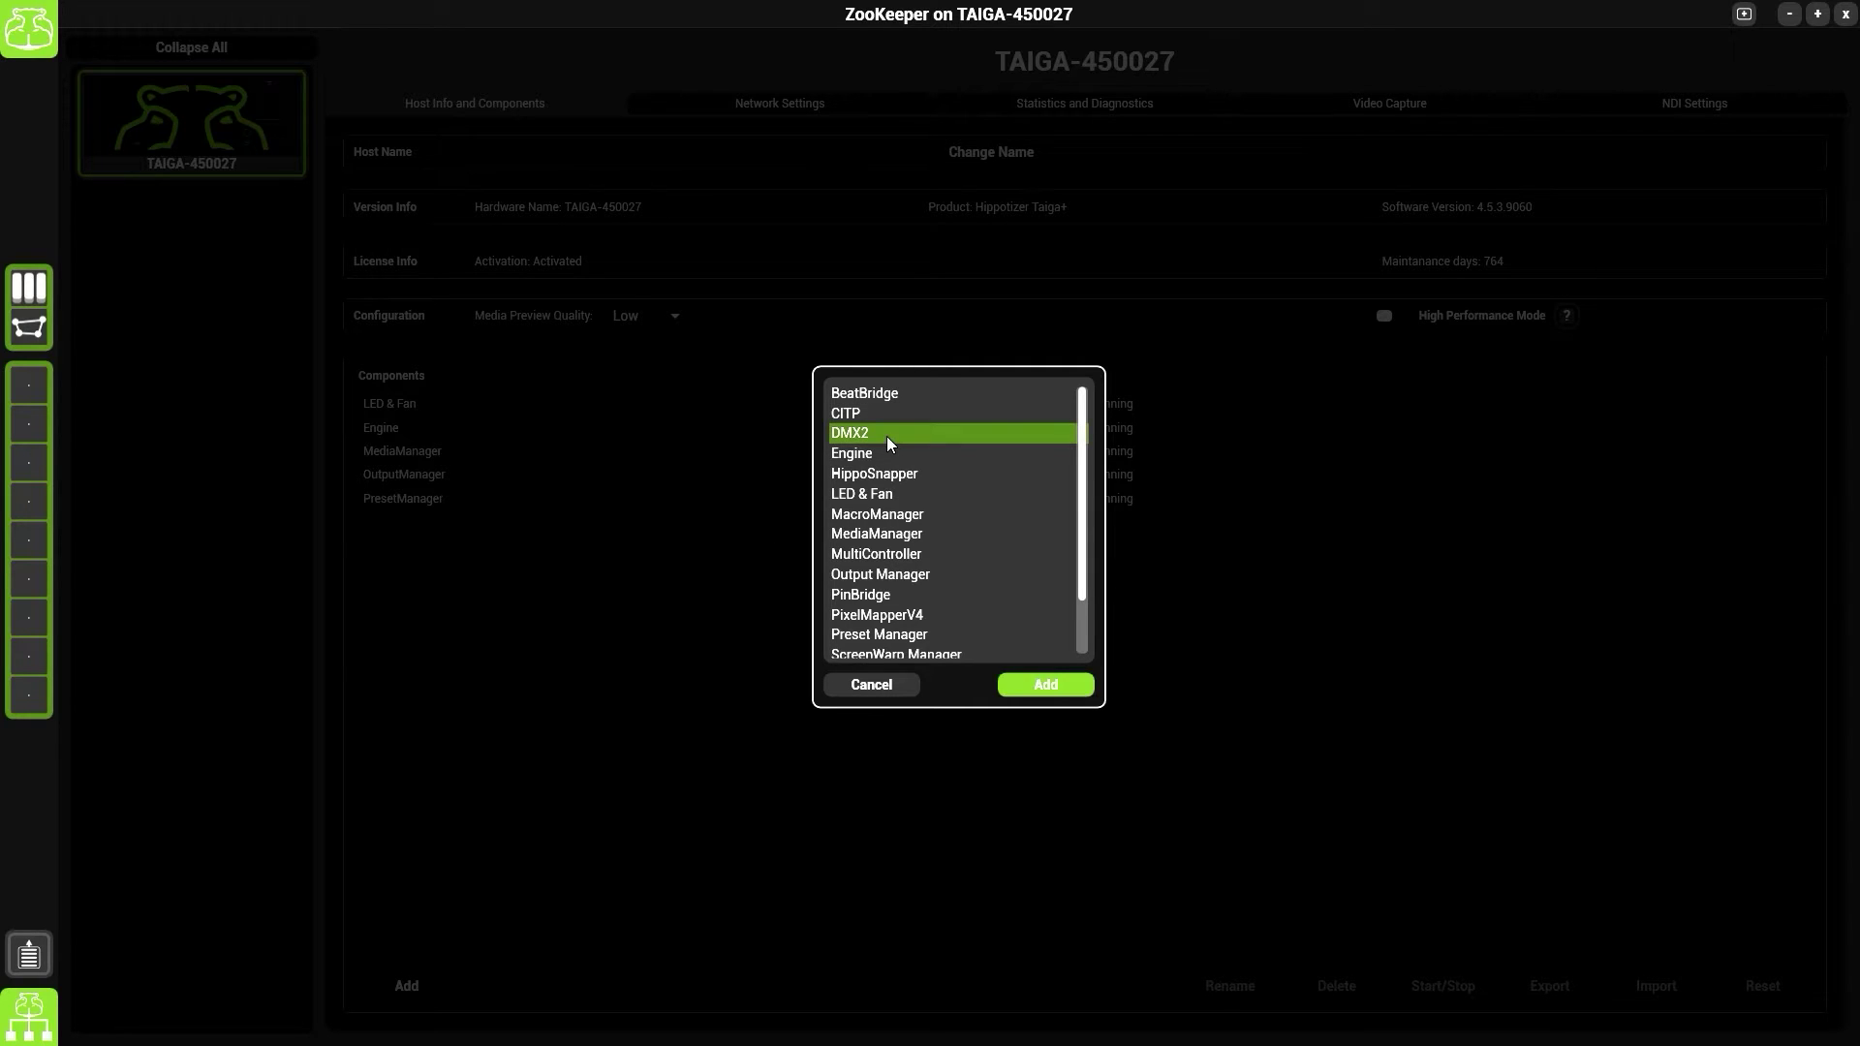
left_click(1045, 685)
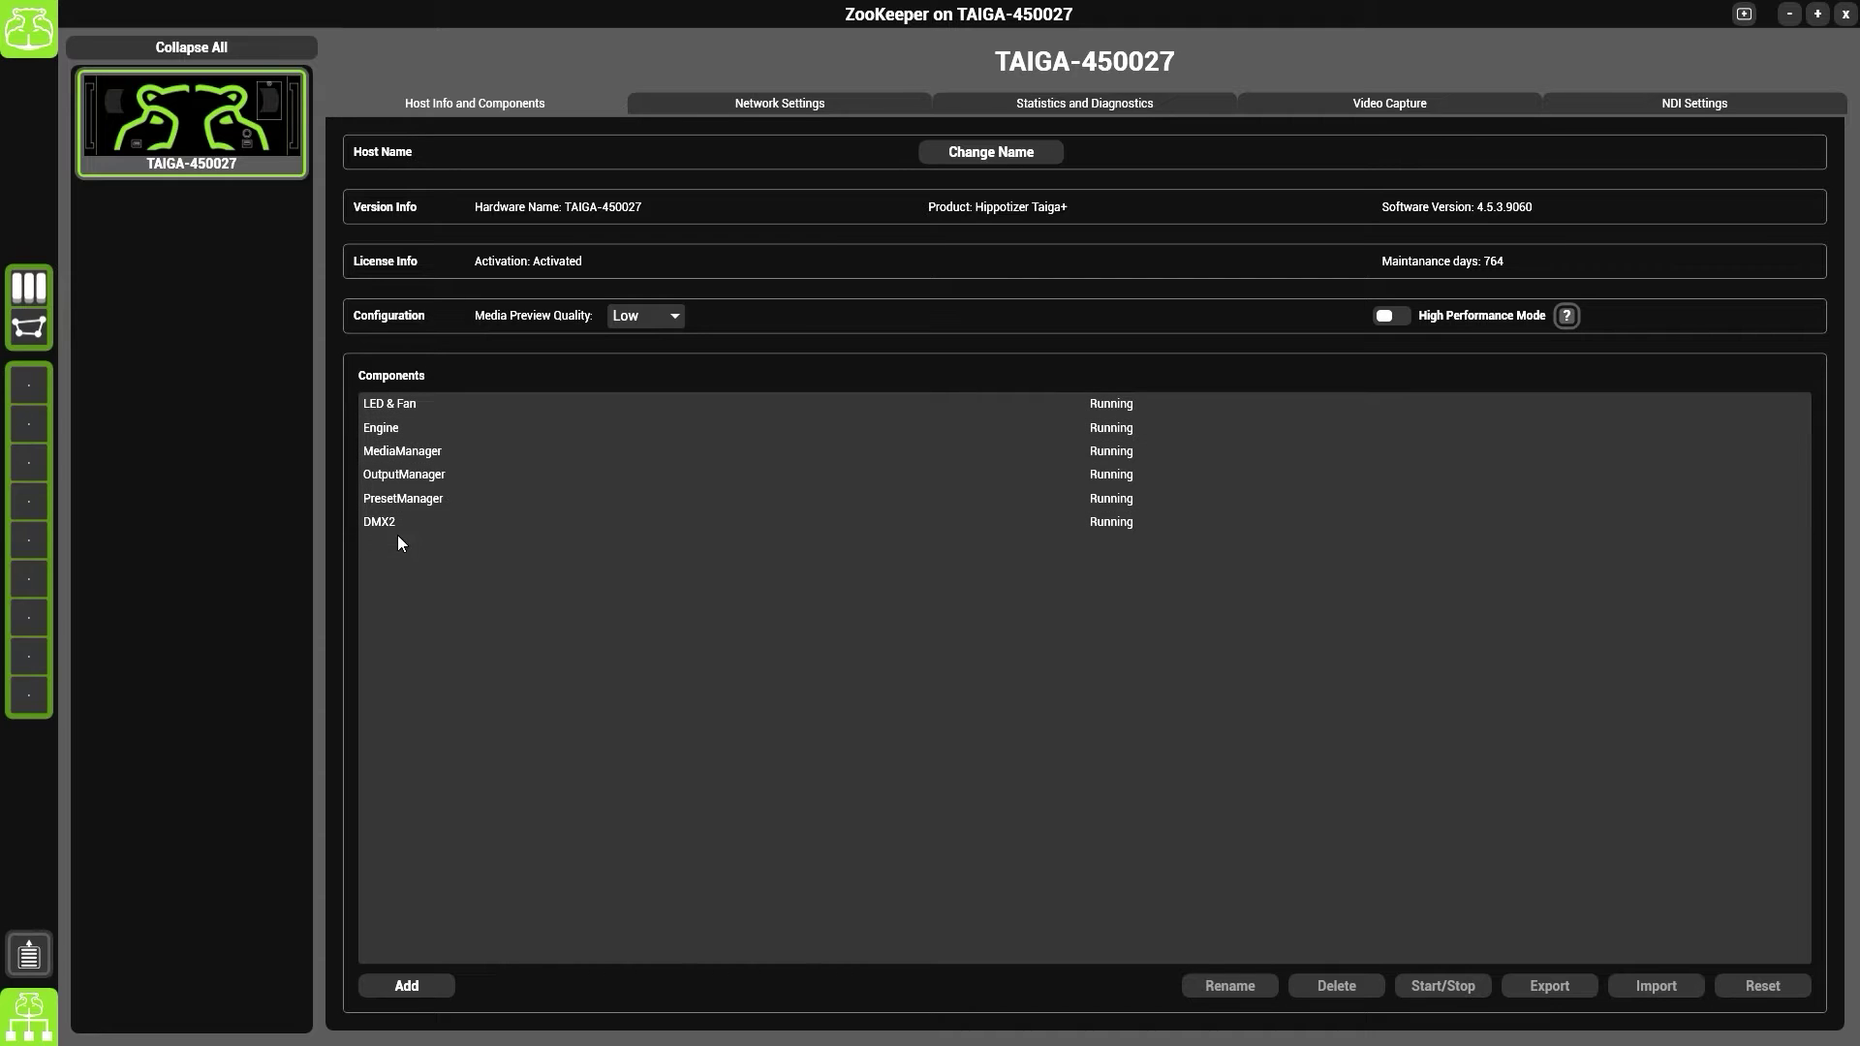
left_click(46, 39)
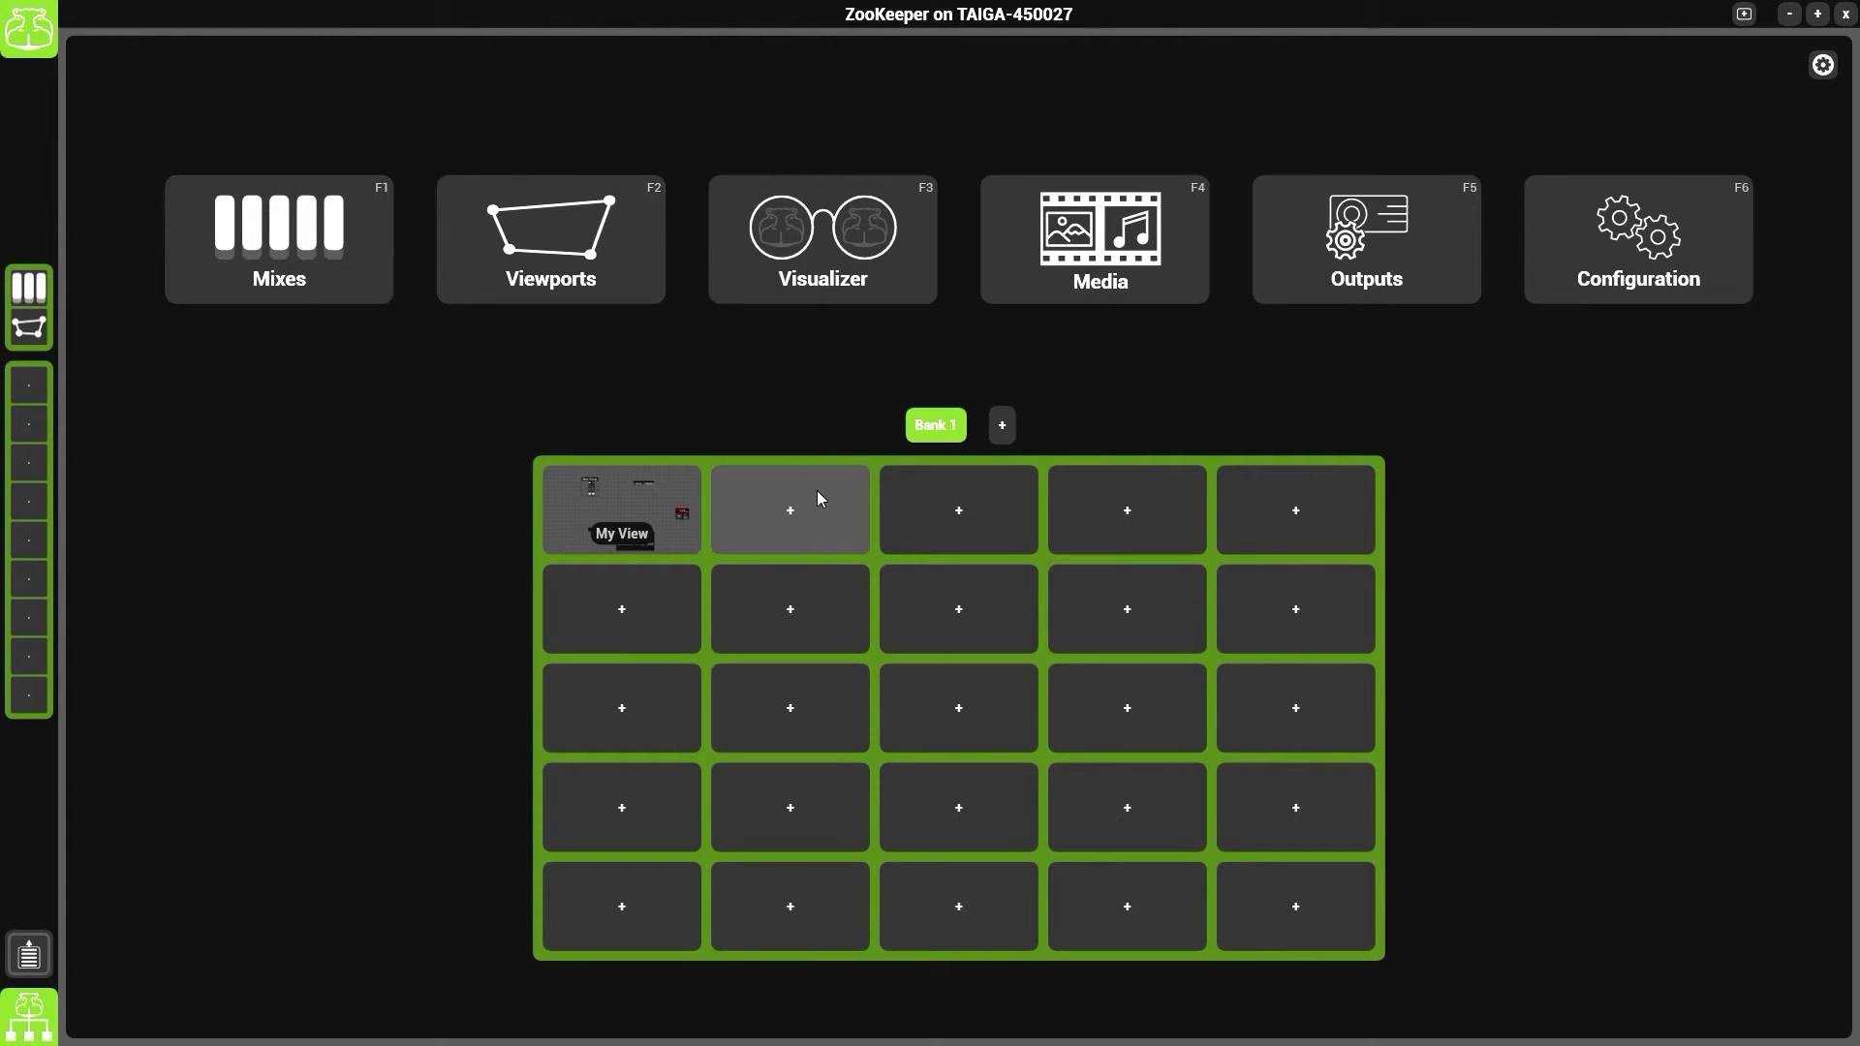
Step: Create a new view beside My View in Bank 1 and rename it DMX
left_click(794, 511)
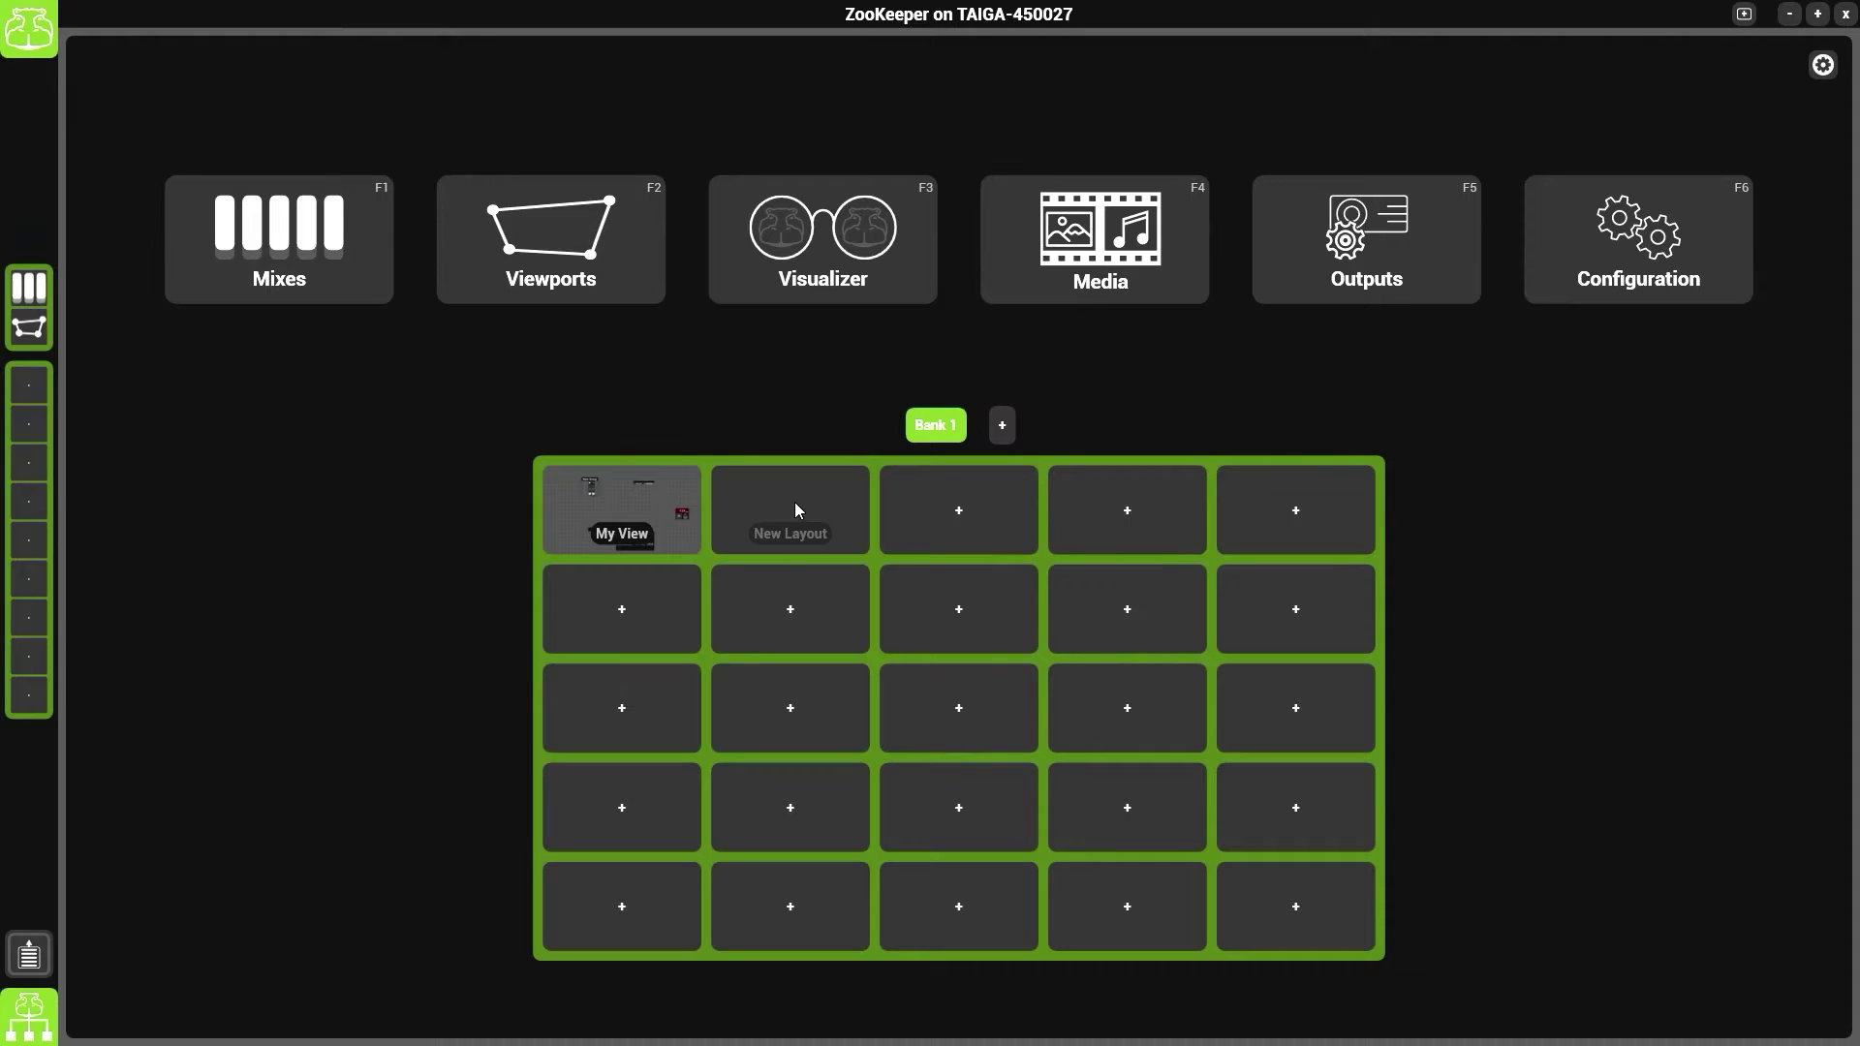
right_click(795, 508)
left_click(810, 537)
left_click(808, 521)
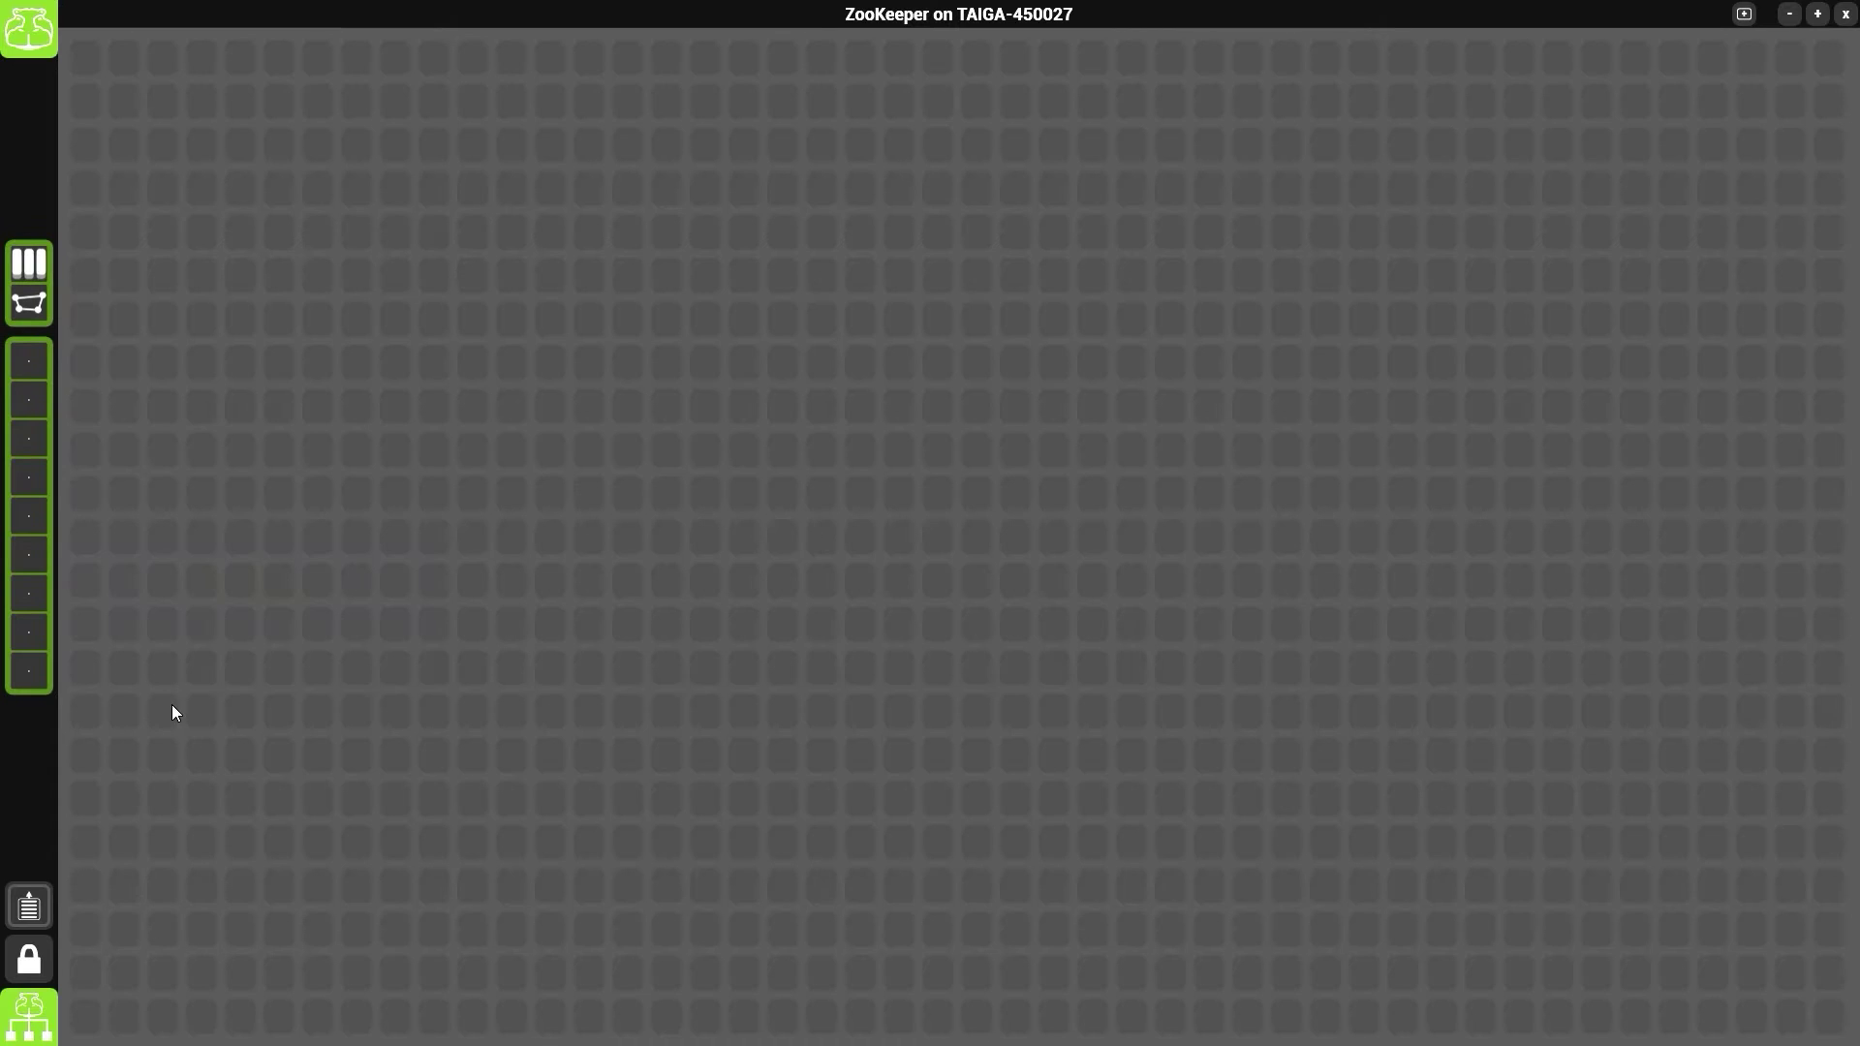
Step: Place the DMX2 patch panel from the hierarchy into the DMX view, enlarge it, and lock the layout
left_click(34, 1033)
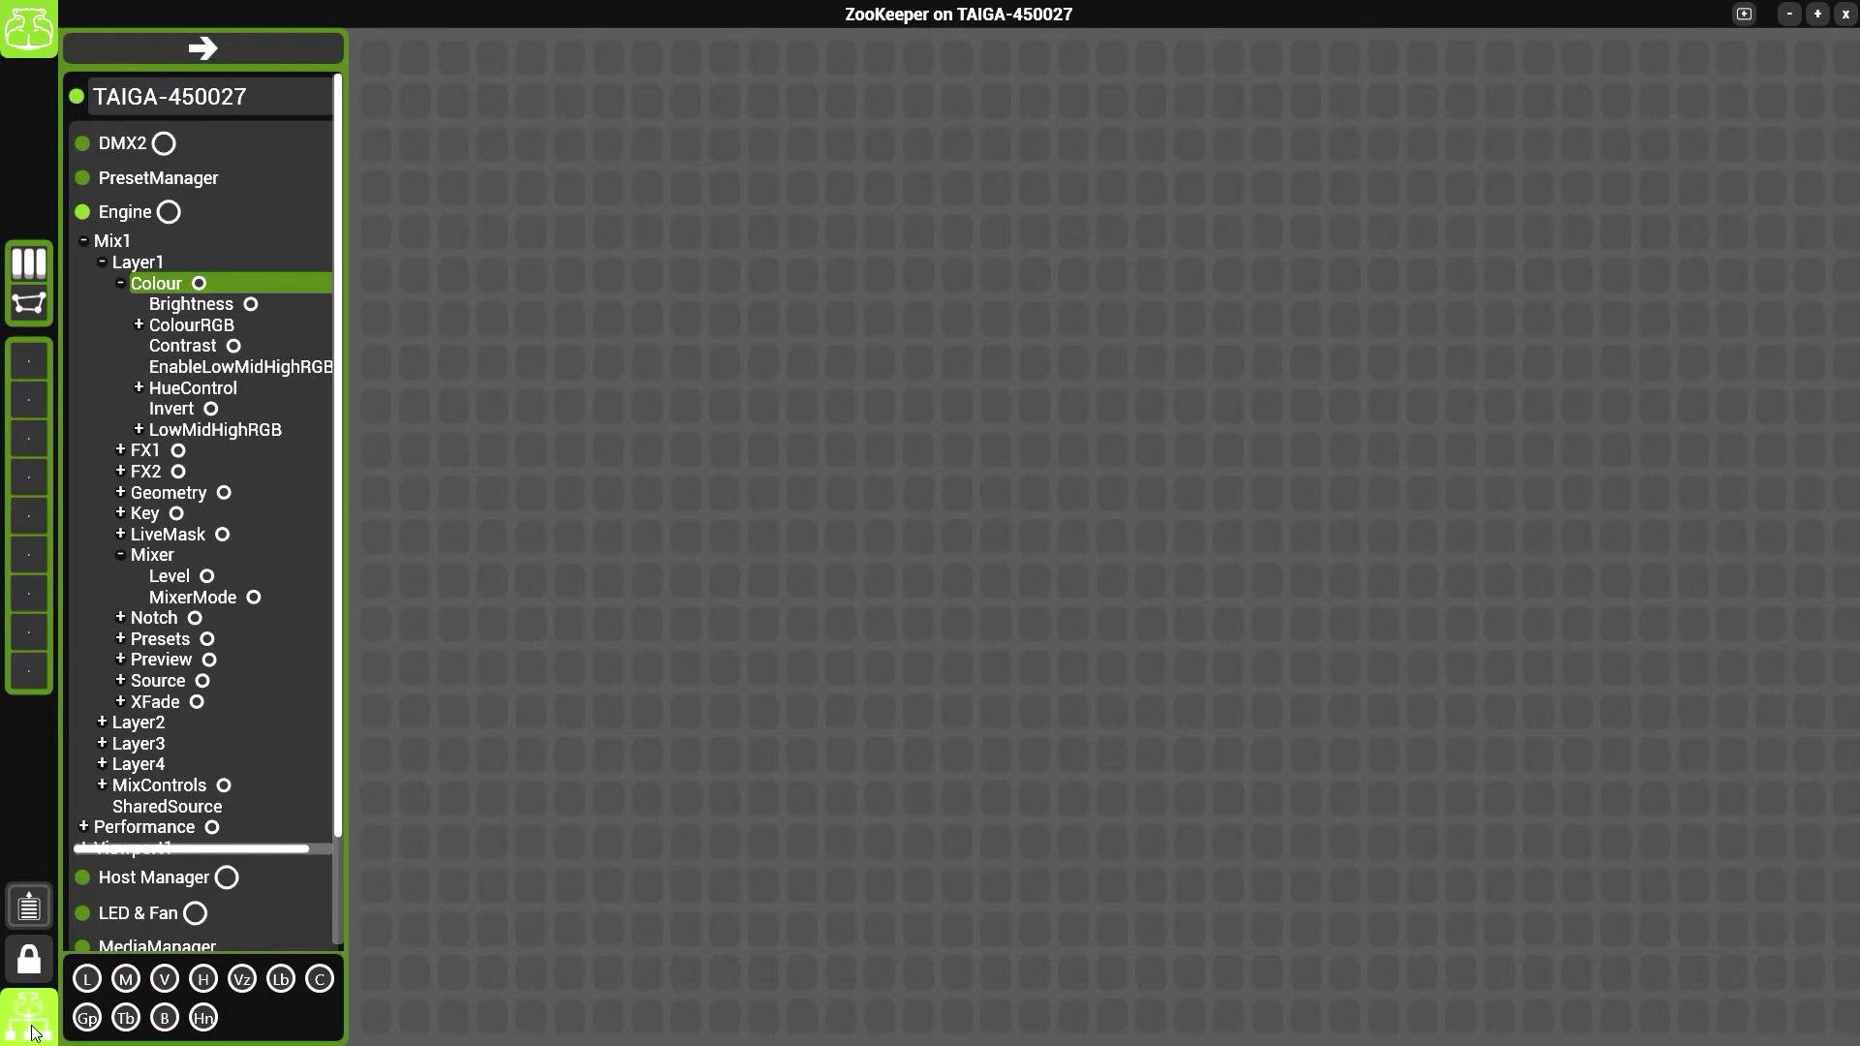
left_click(82, 241)
left_click(80, 218)
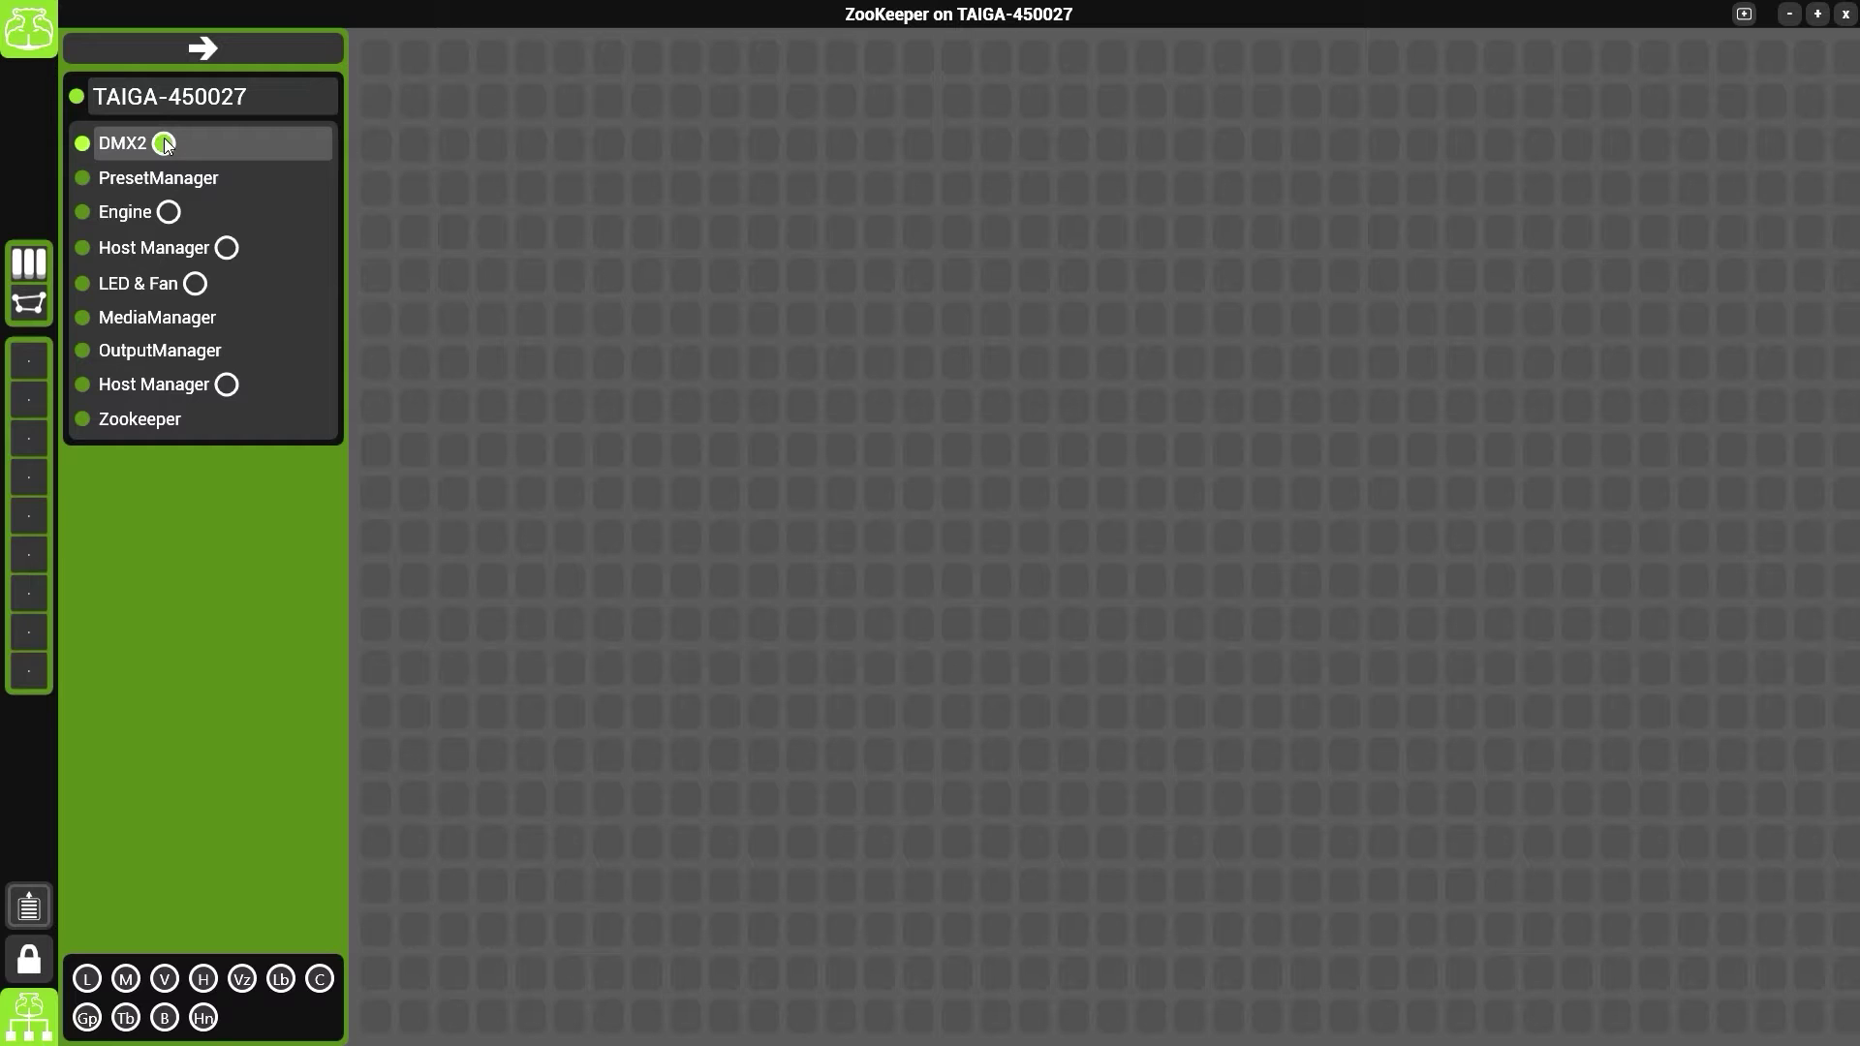
left_click(164, 143)
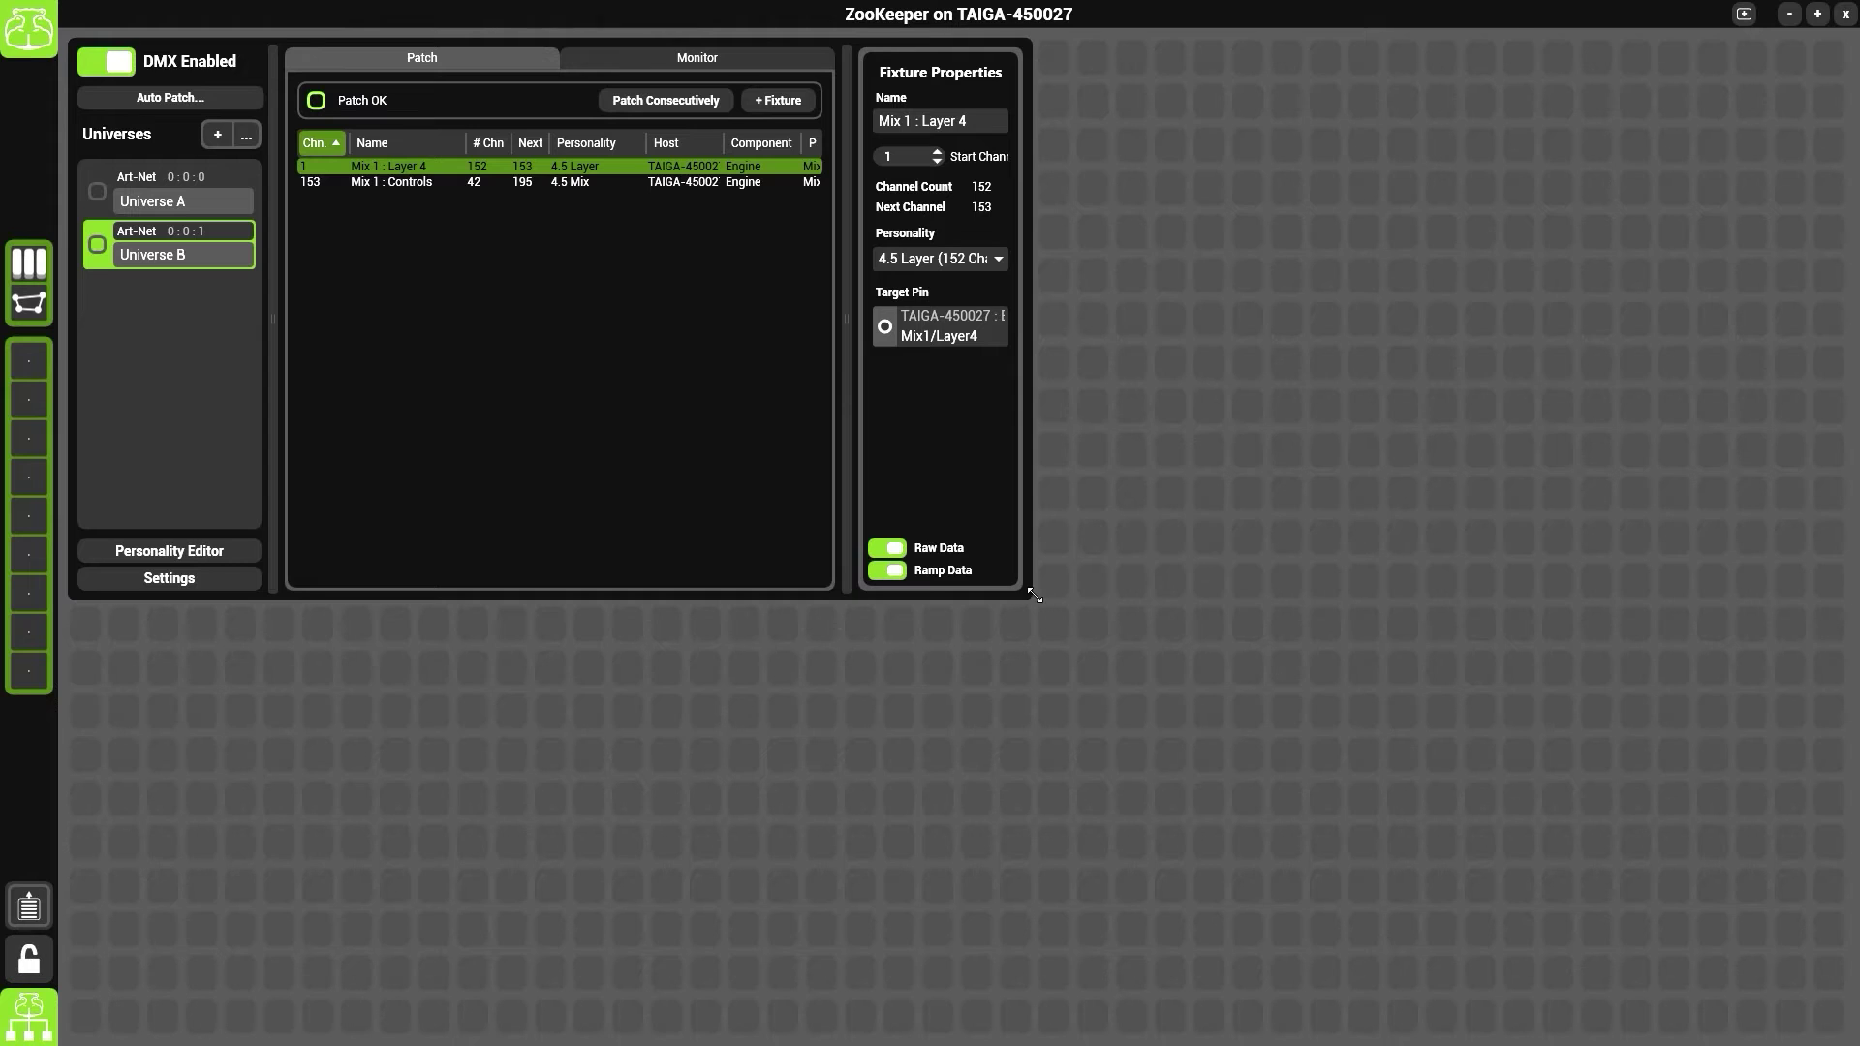
left_click_drag(1033, 594, 1158, 690)
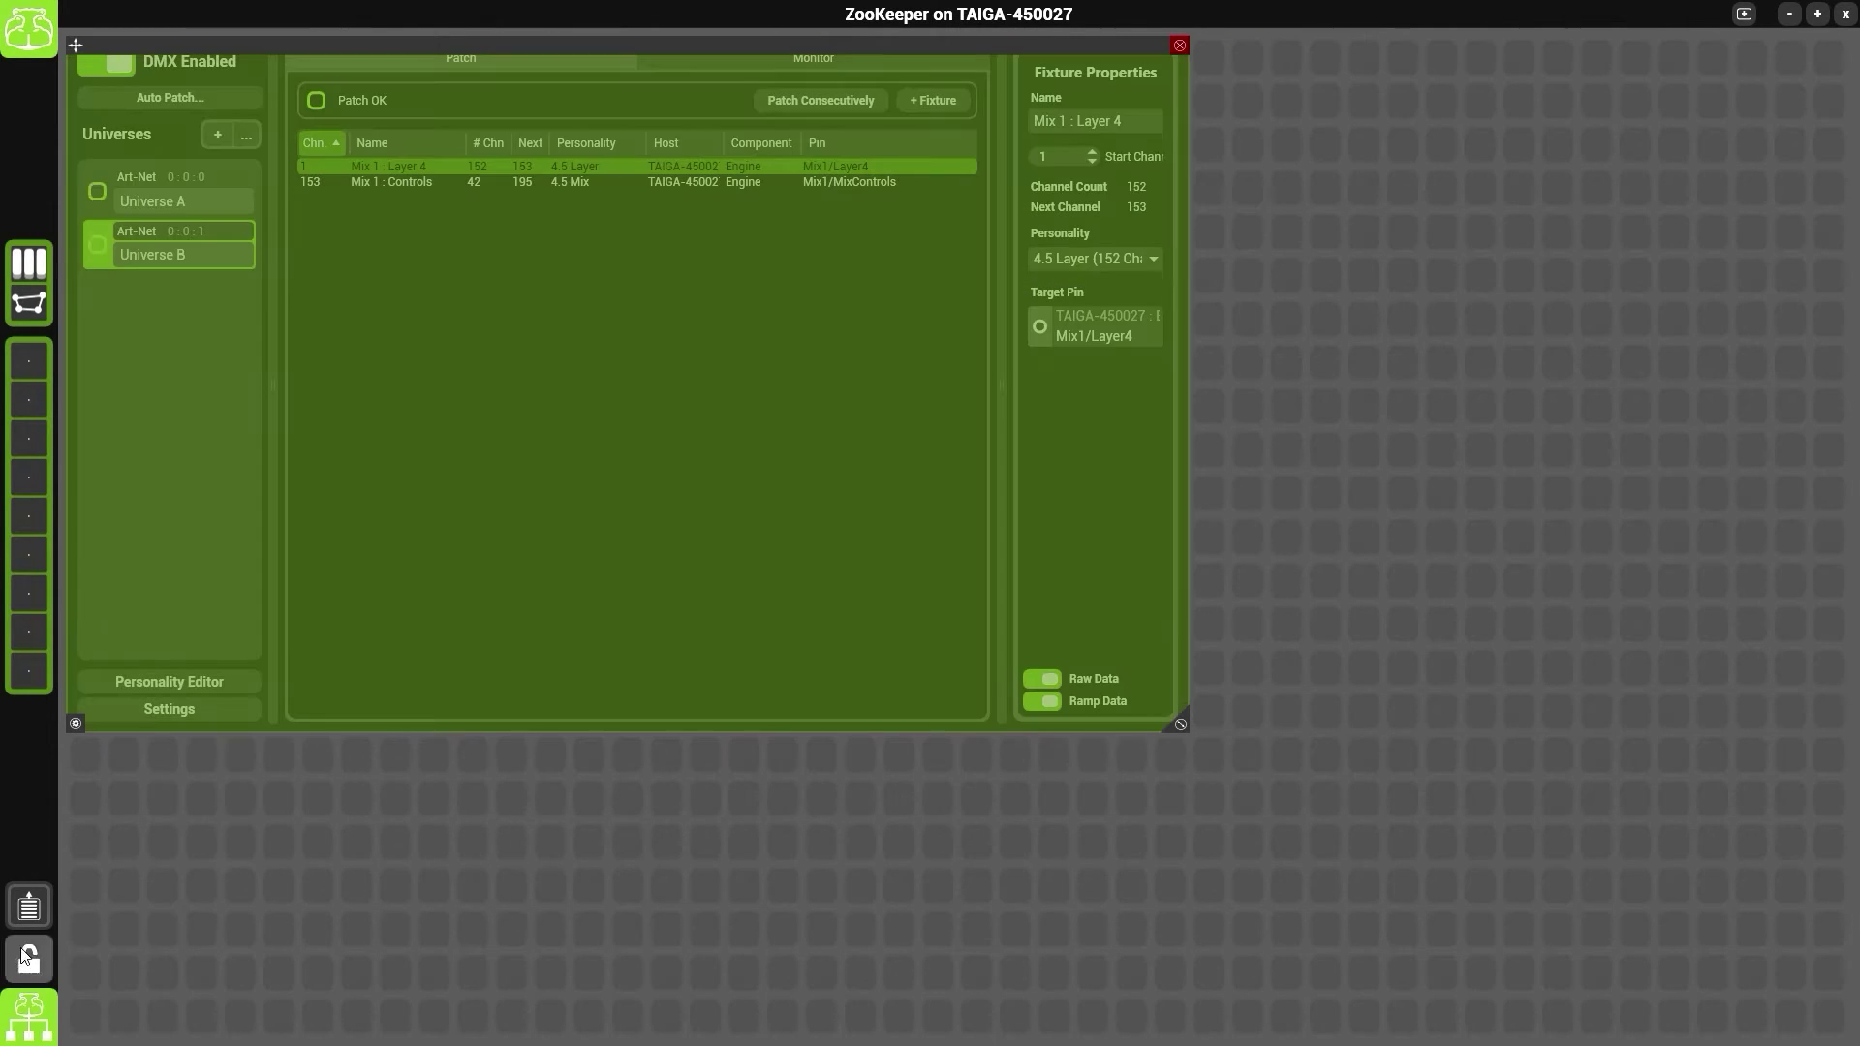
left_click(24, 954)
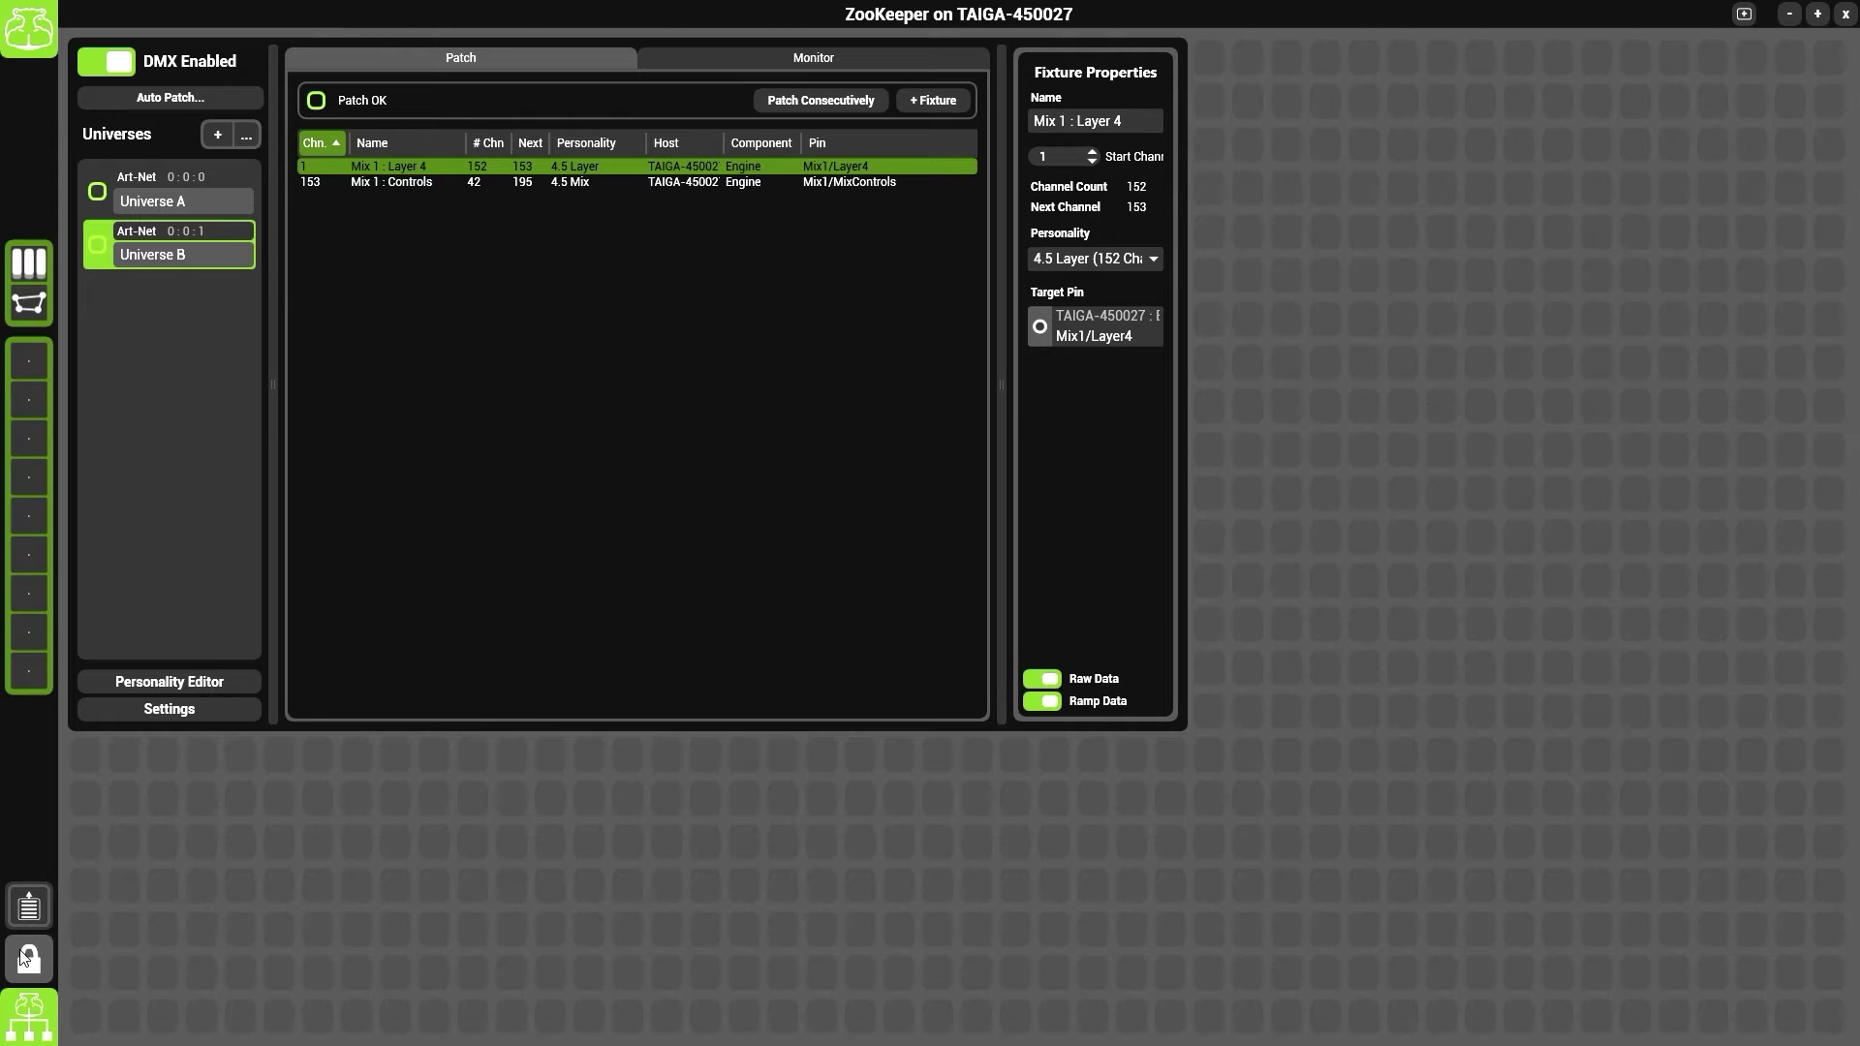
left_click(229, 97)
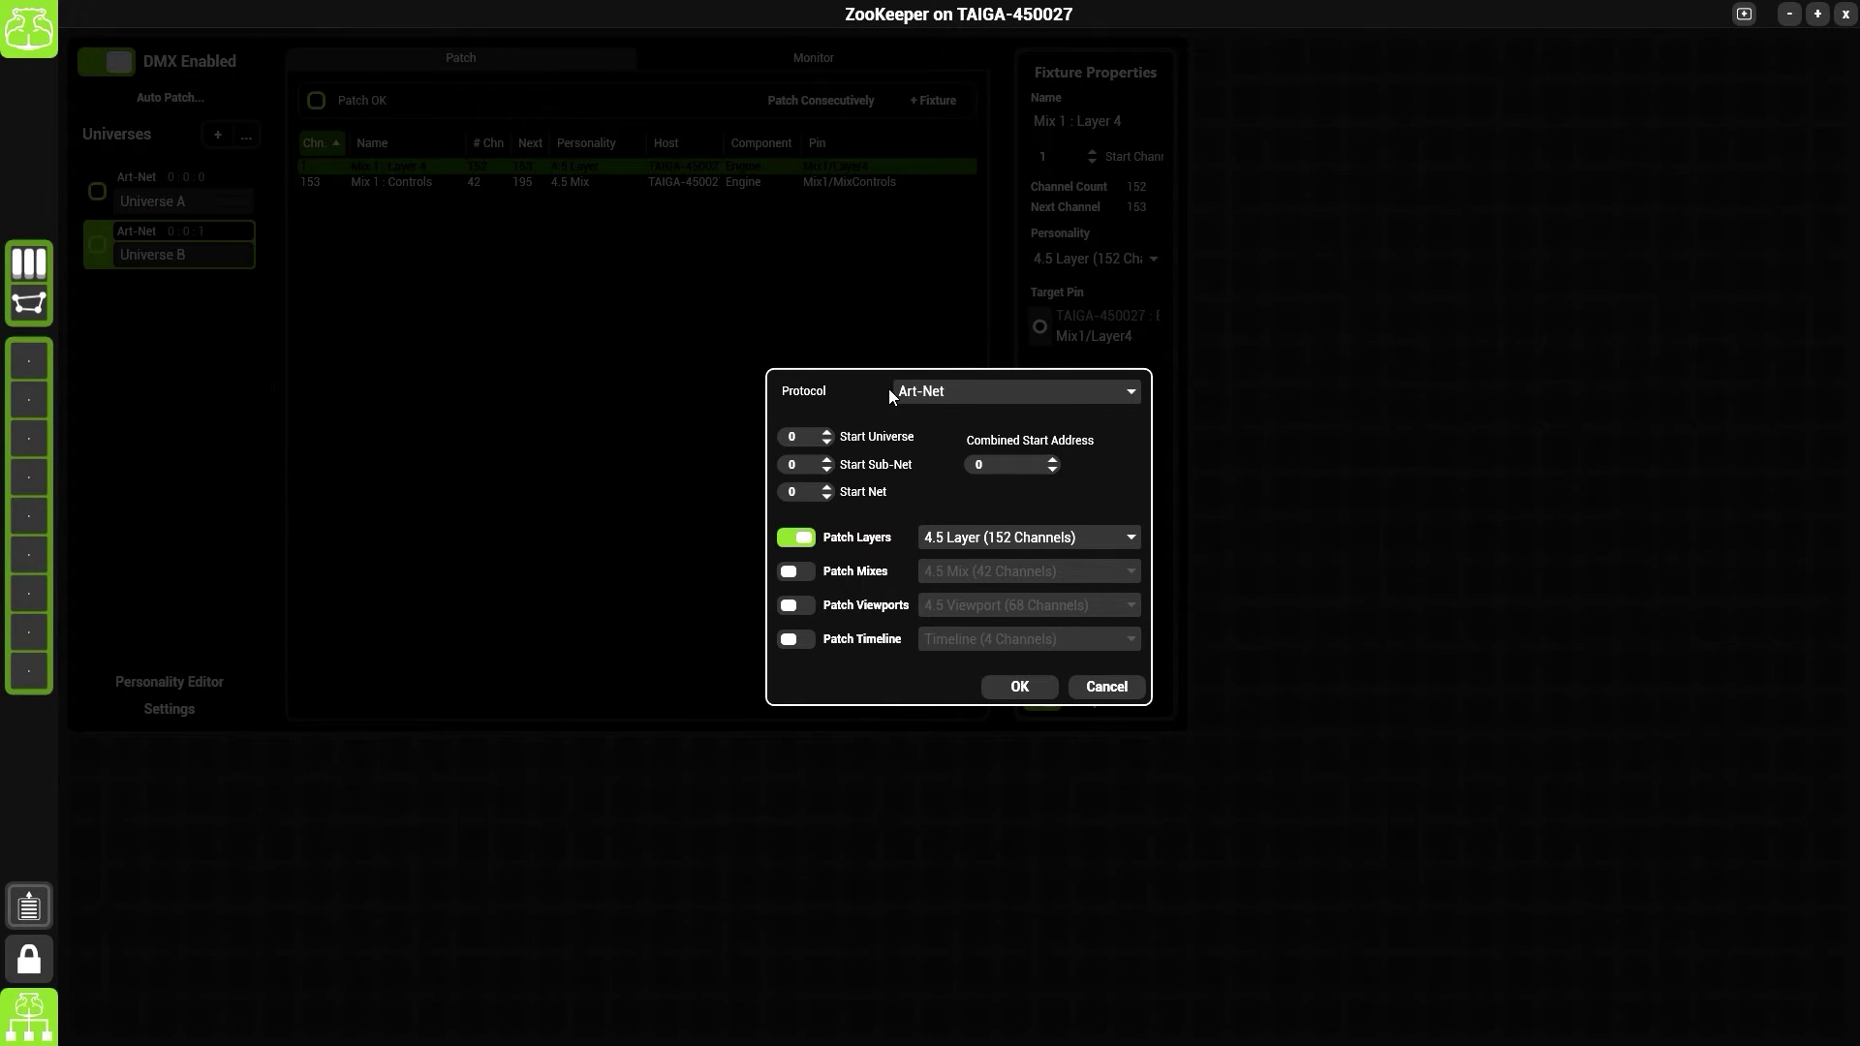
Step: Keep Art-Net as protocol, set Combined Start Address to 0, and enable Patch Mixes
left_click(960, 398)
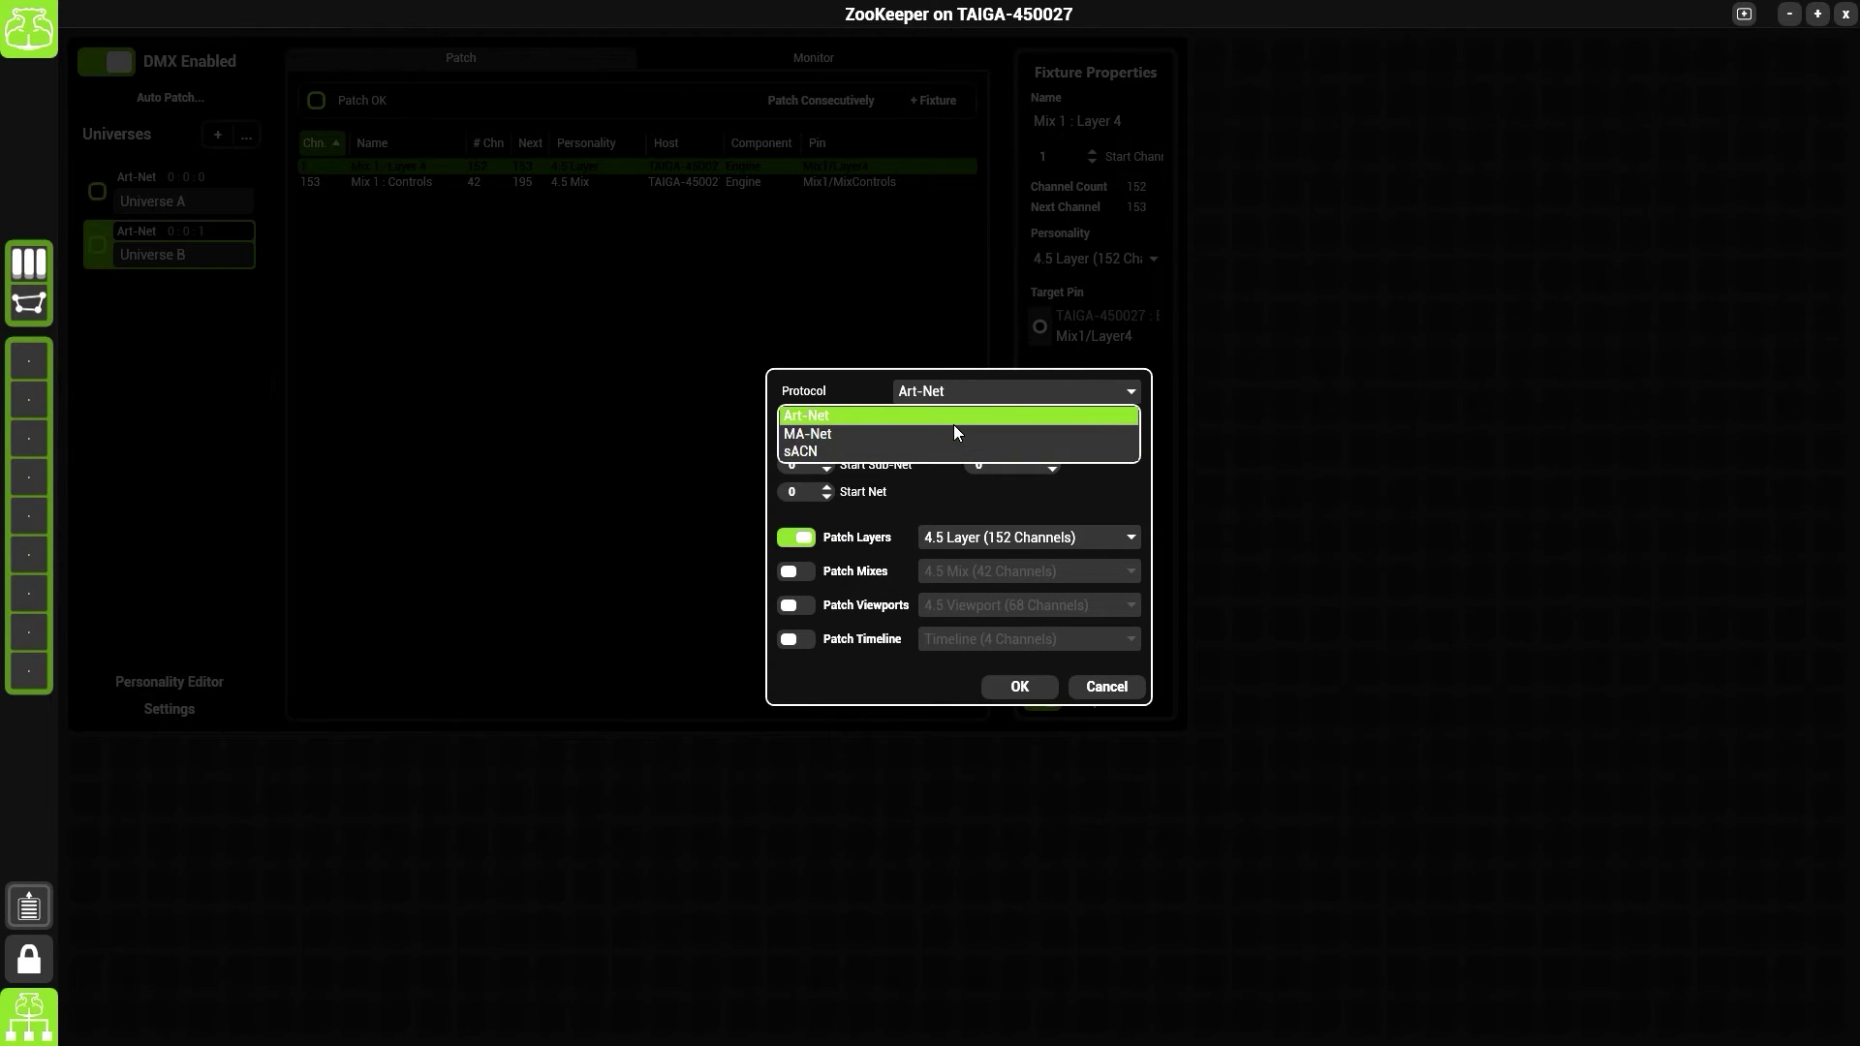
left_click(953, 424)
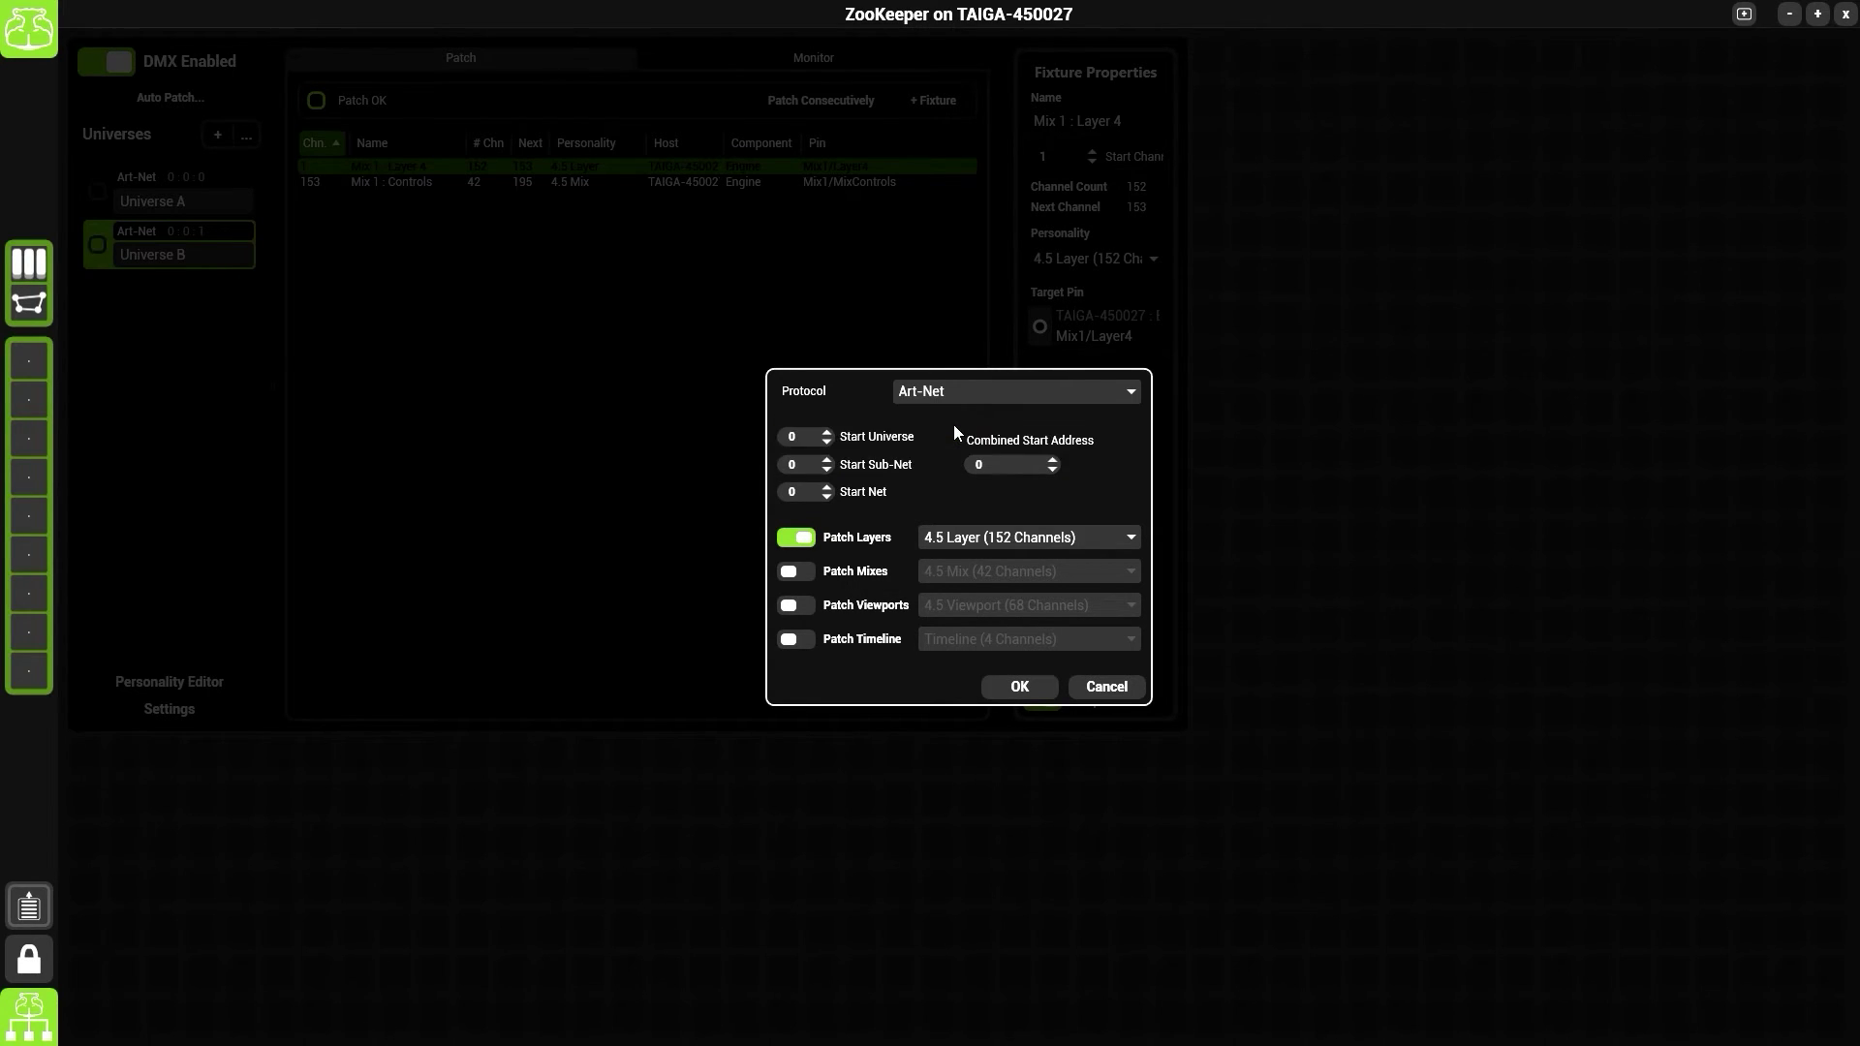
left_click(1011, 463)
type("20")
key("Return")
double_click(1013, 464)
type("0")
left_click(796, 573)
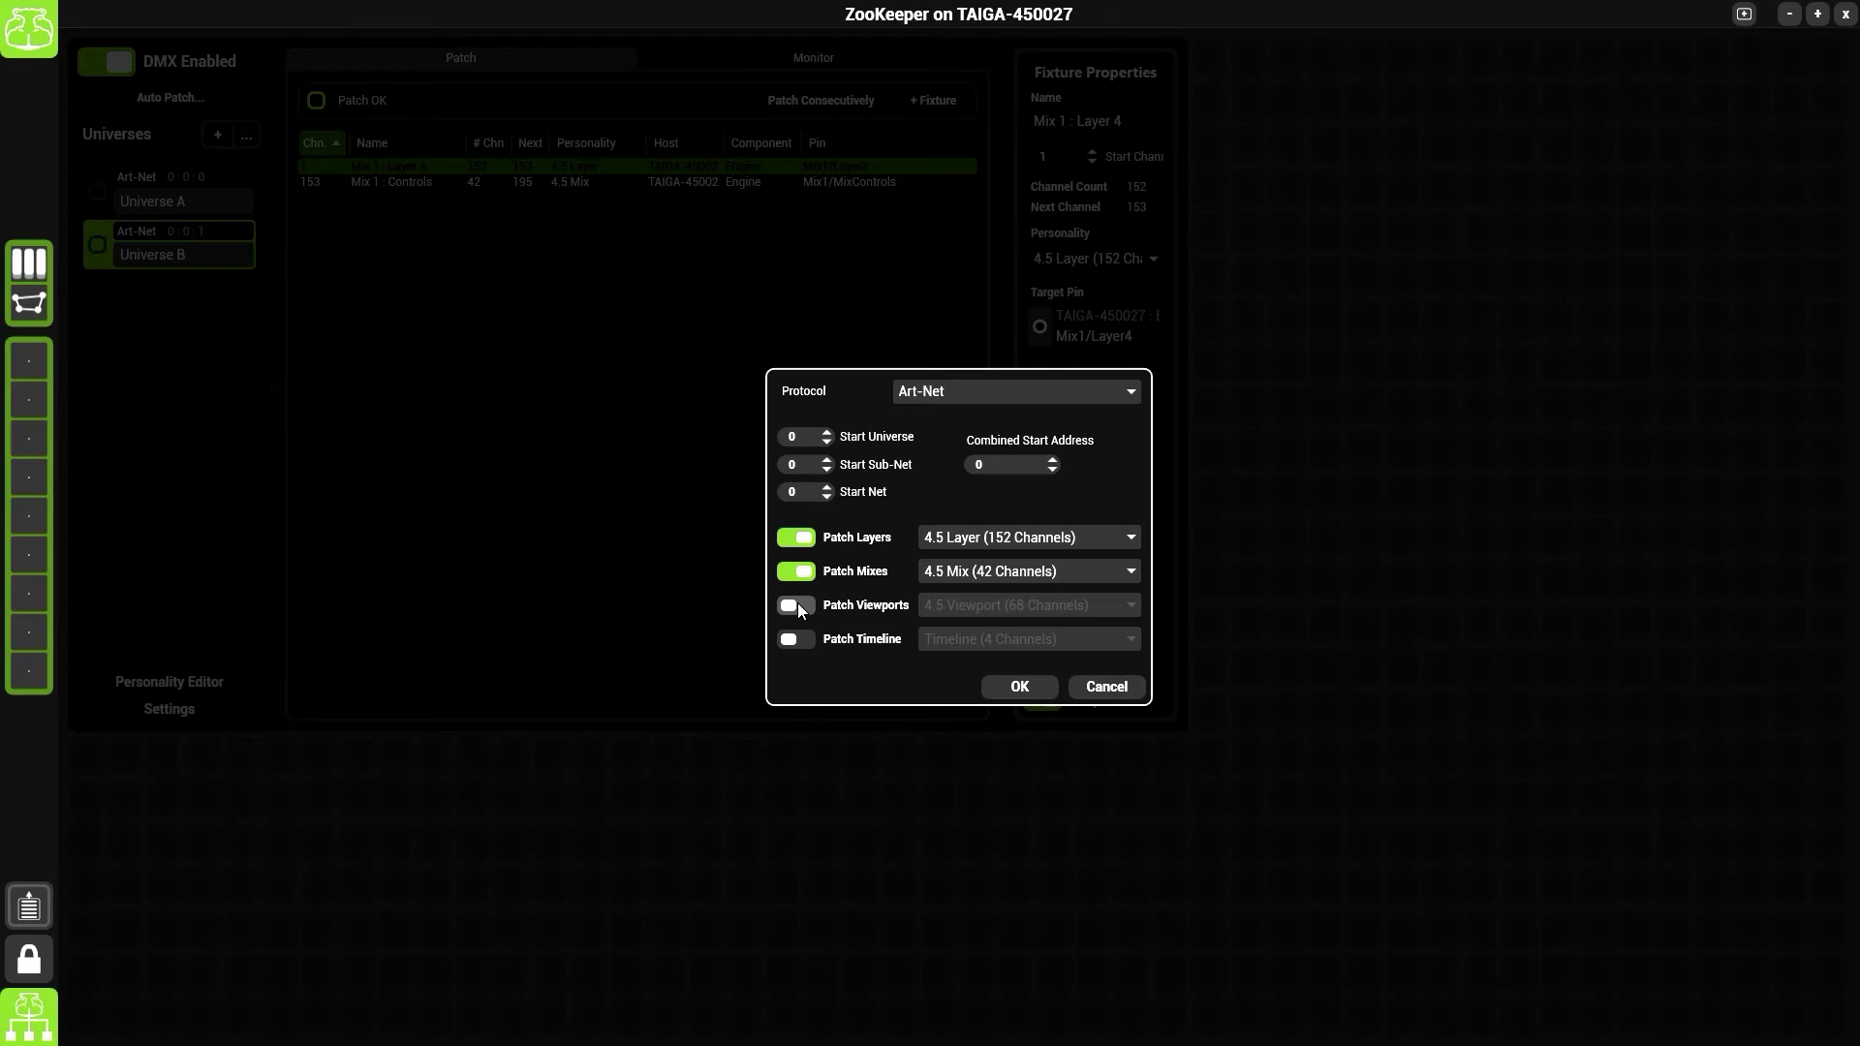
Step: Turn Patch Viewports, Timeline and Mixes off, leaving only Patch Layers enabled
left_click(797, 604)
left_click(803, 640)
left_click(801, 640)
left_click(796, 573)
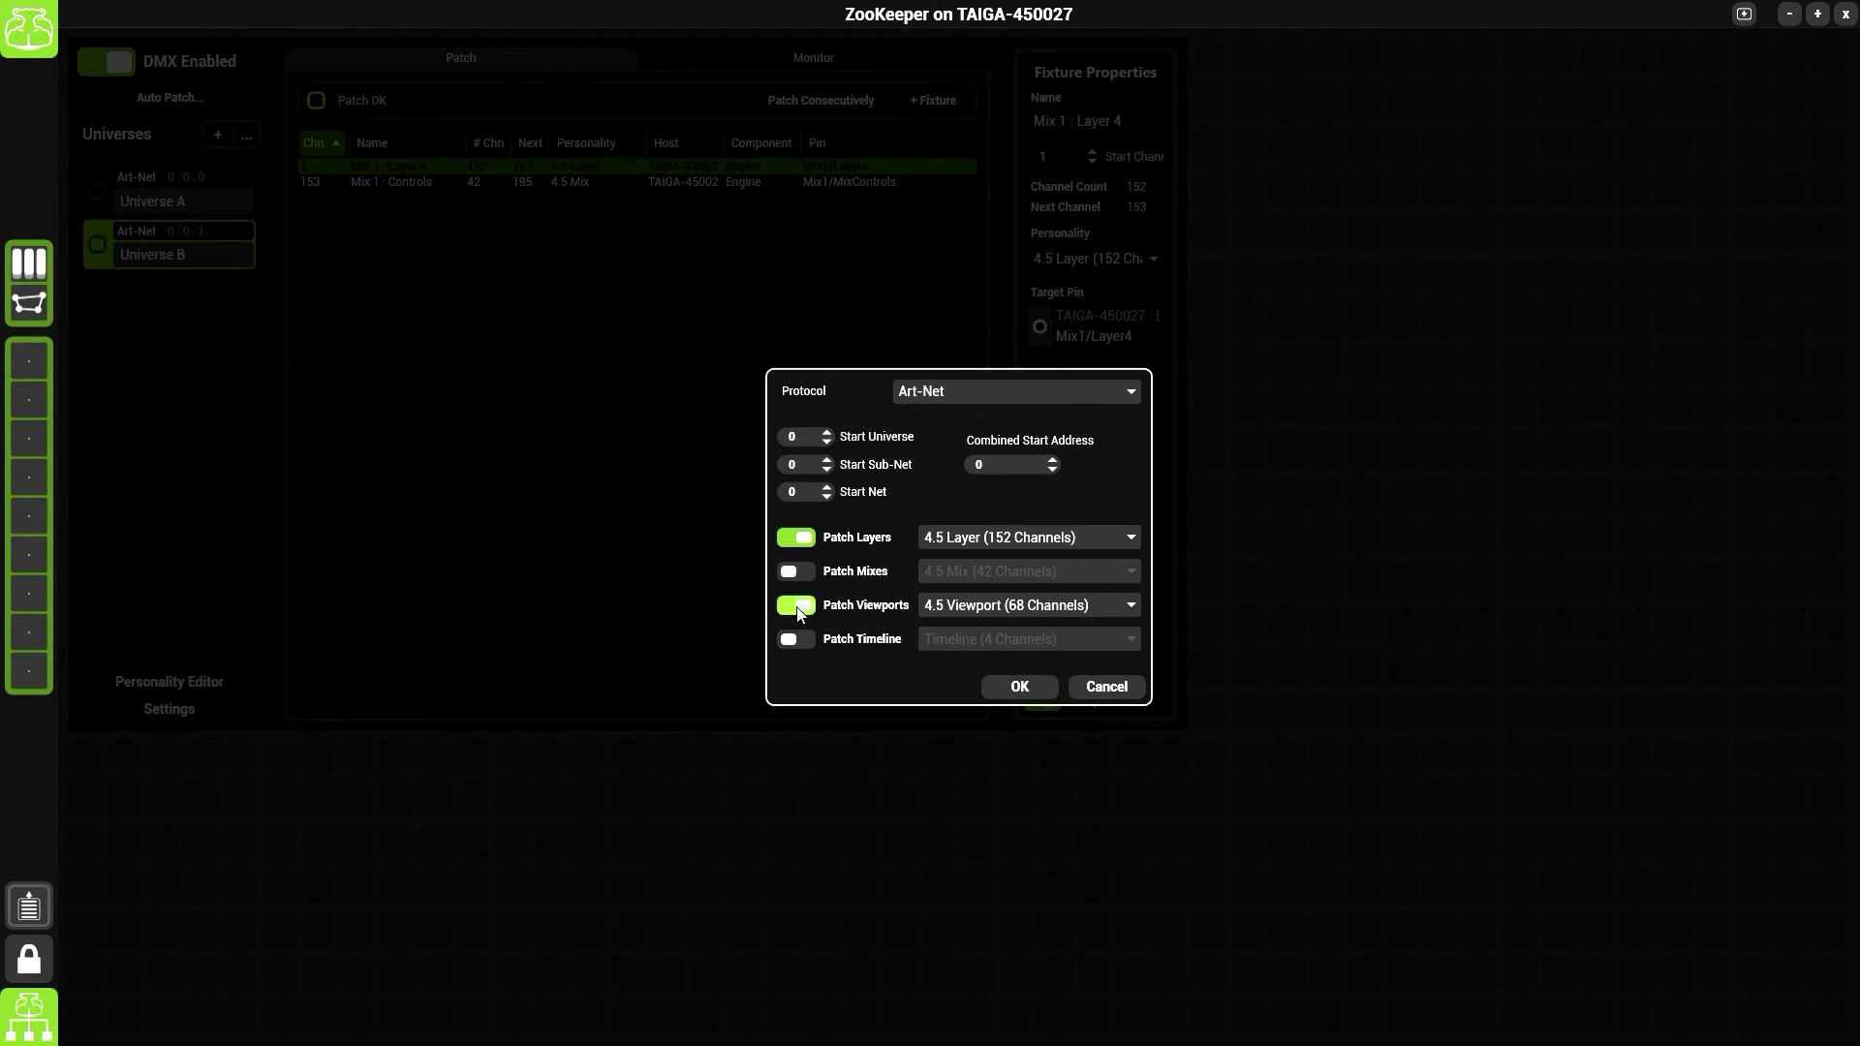
left_click(794, 606)
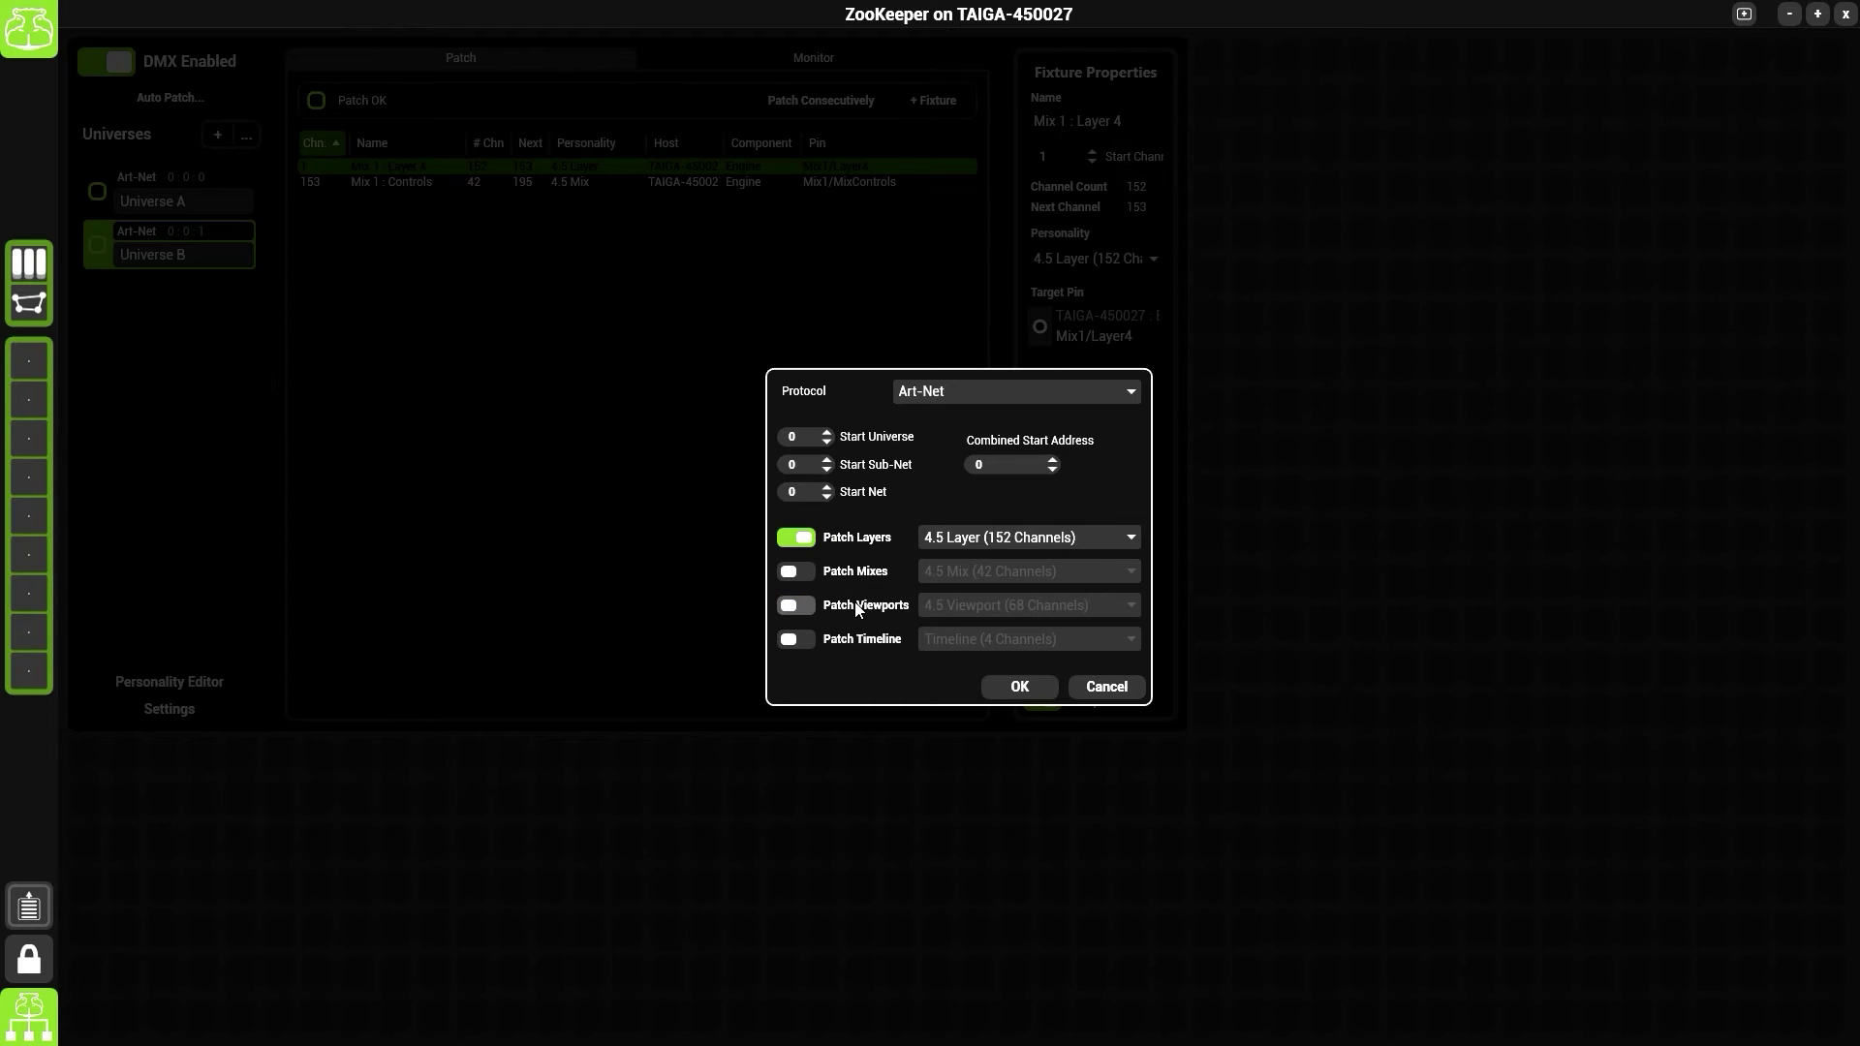
Step: Set the layer personality to 4.4 Layer (146 Channels) and confirm replacing the existing patch
left_click(970, 543)
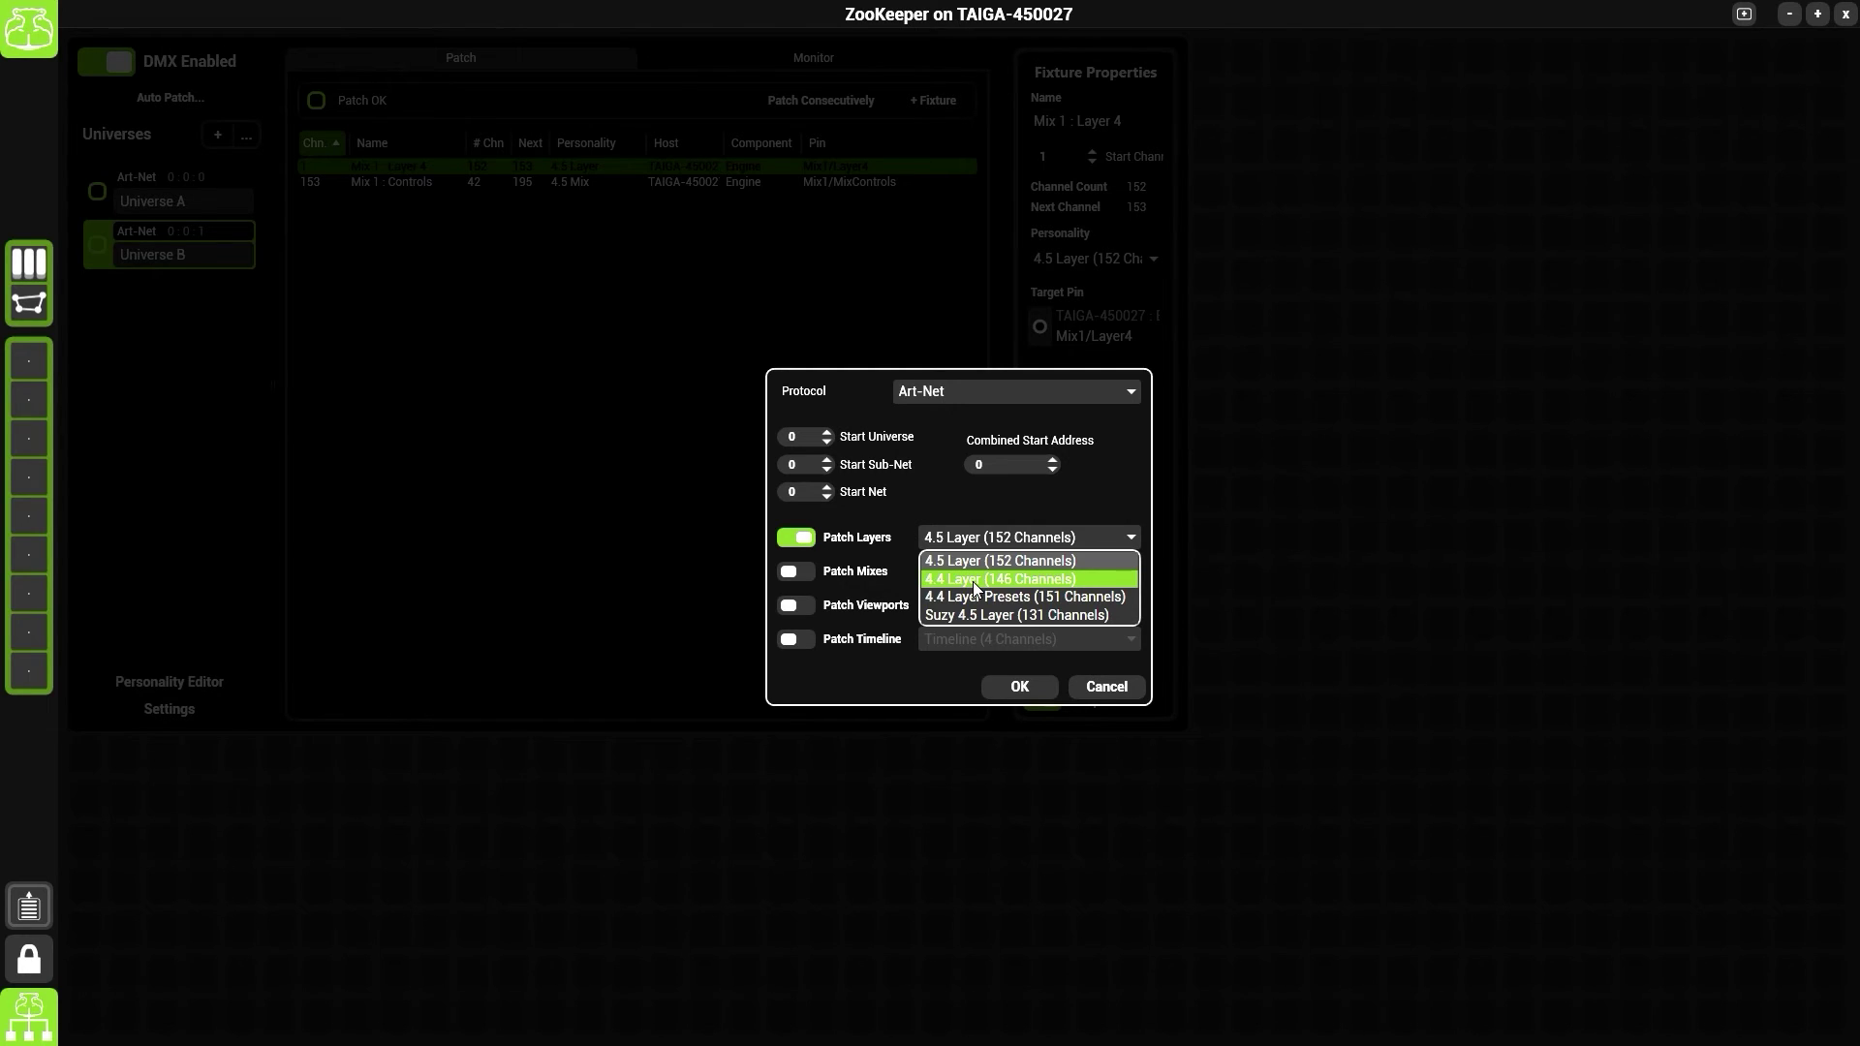
left_click(973, 579)
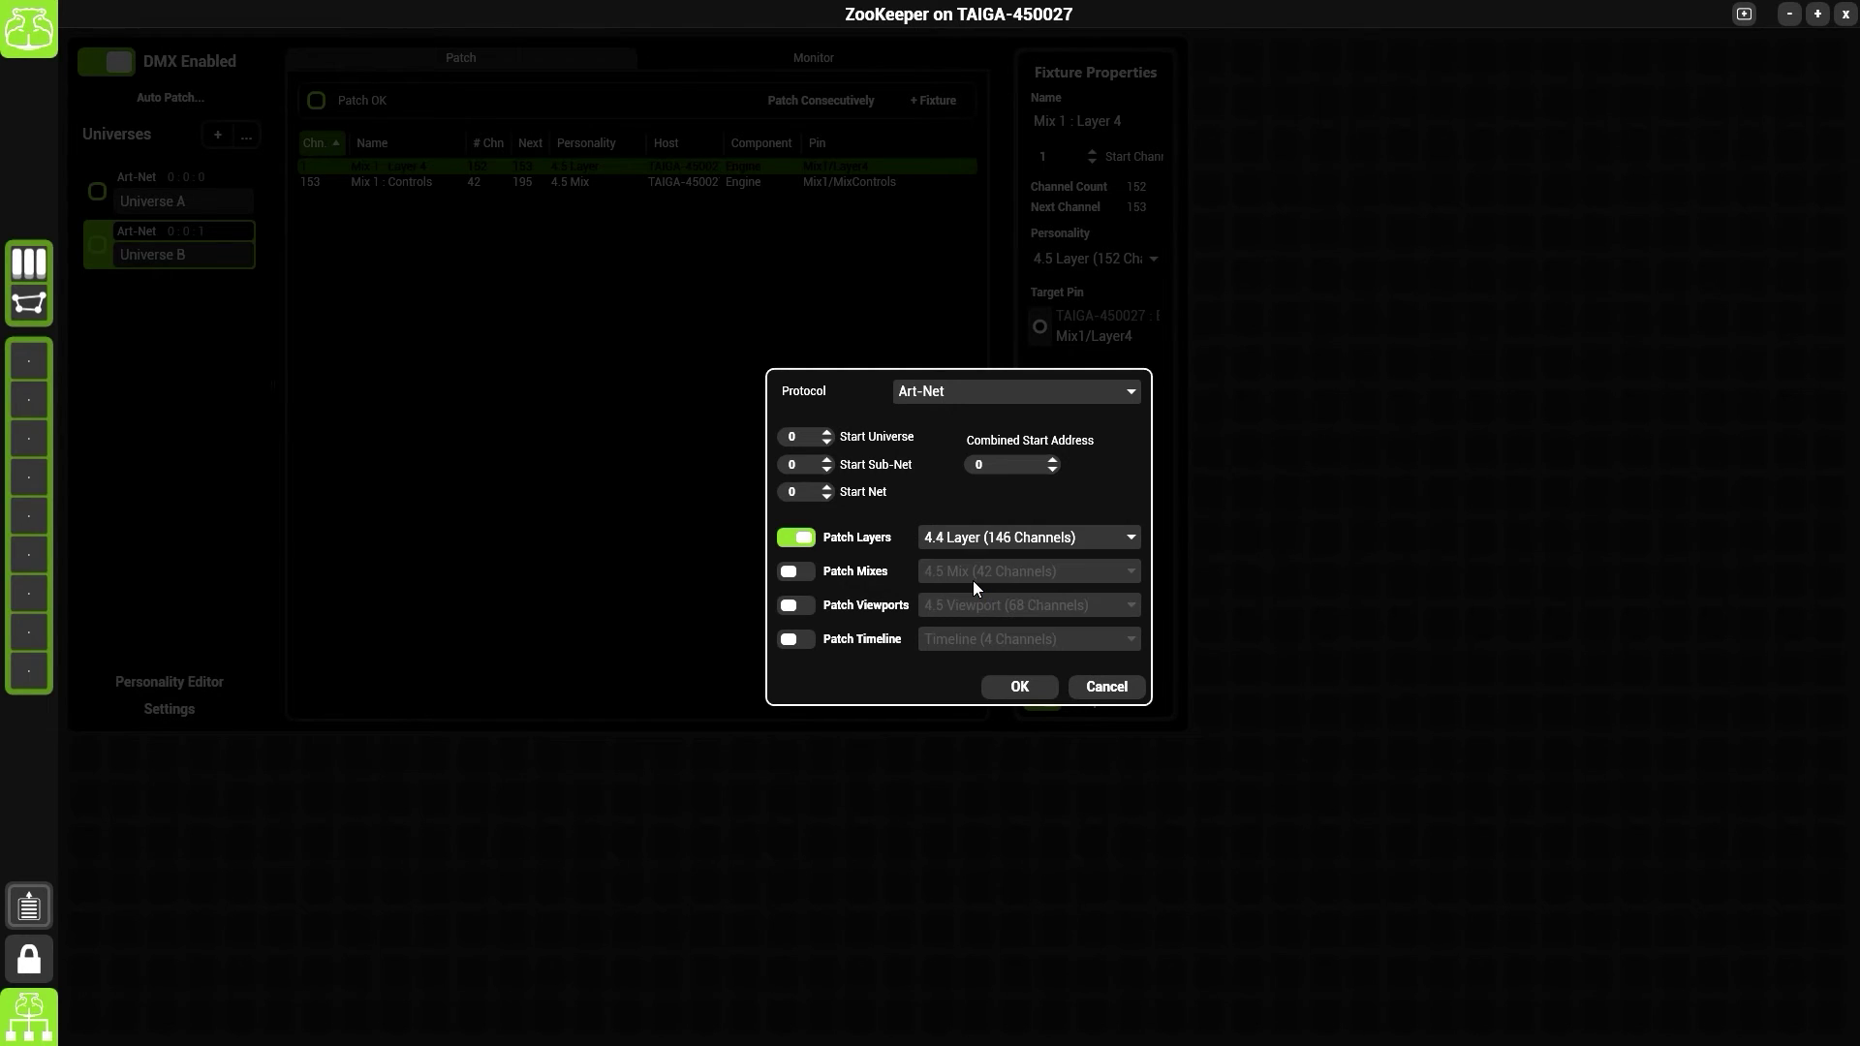
left_click(1018, 683)
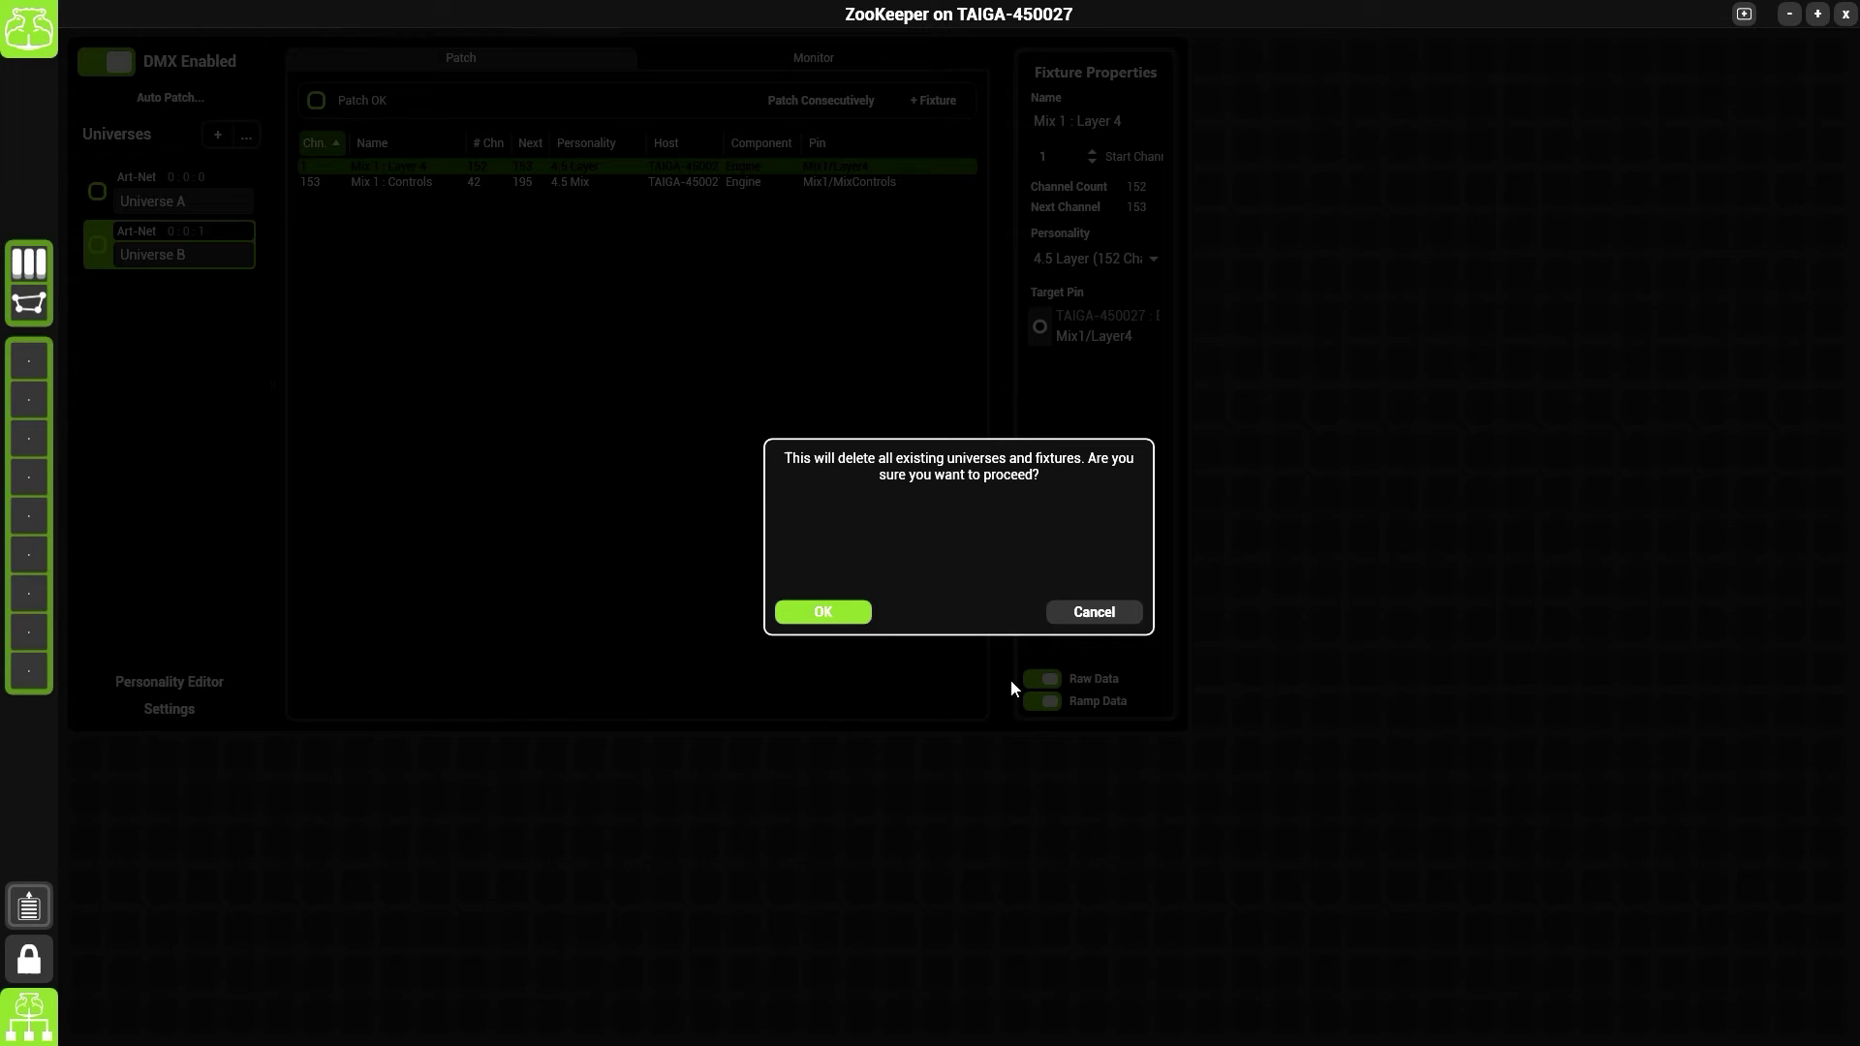
left_click(834, 611)
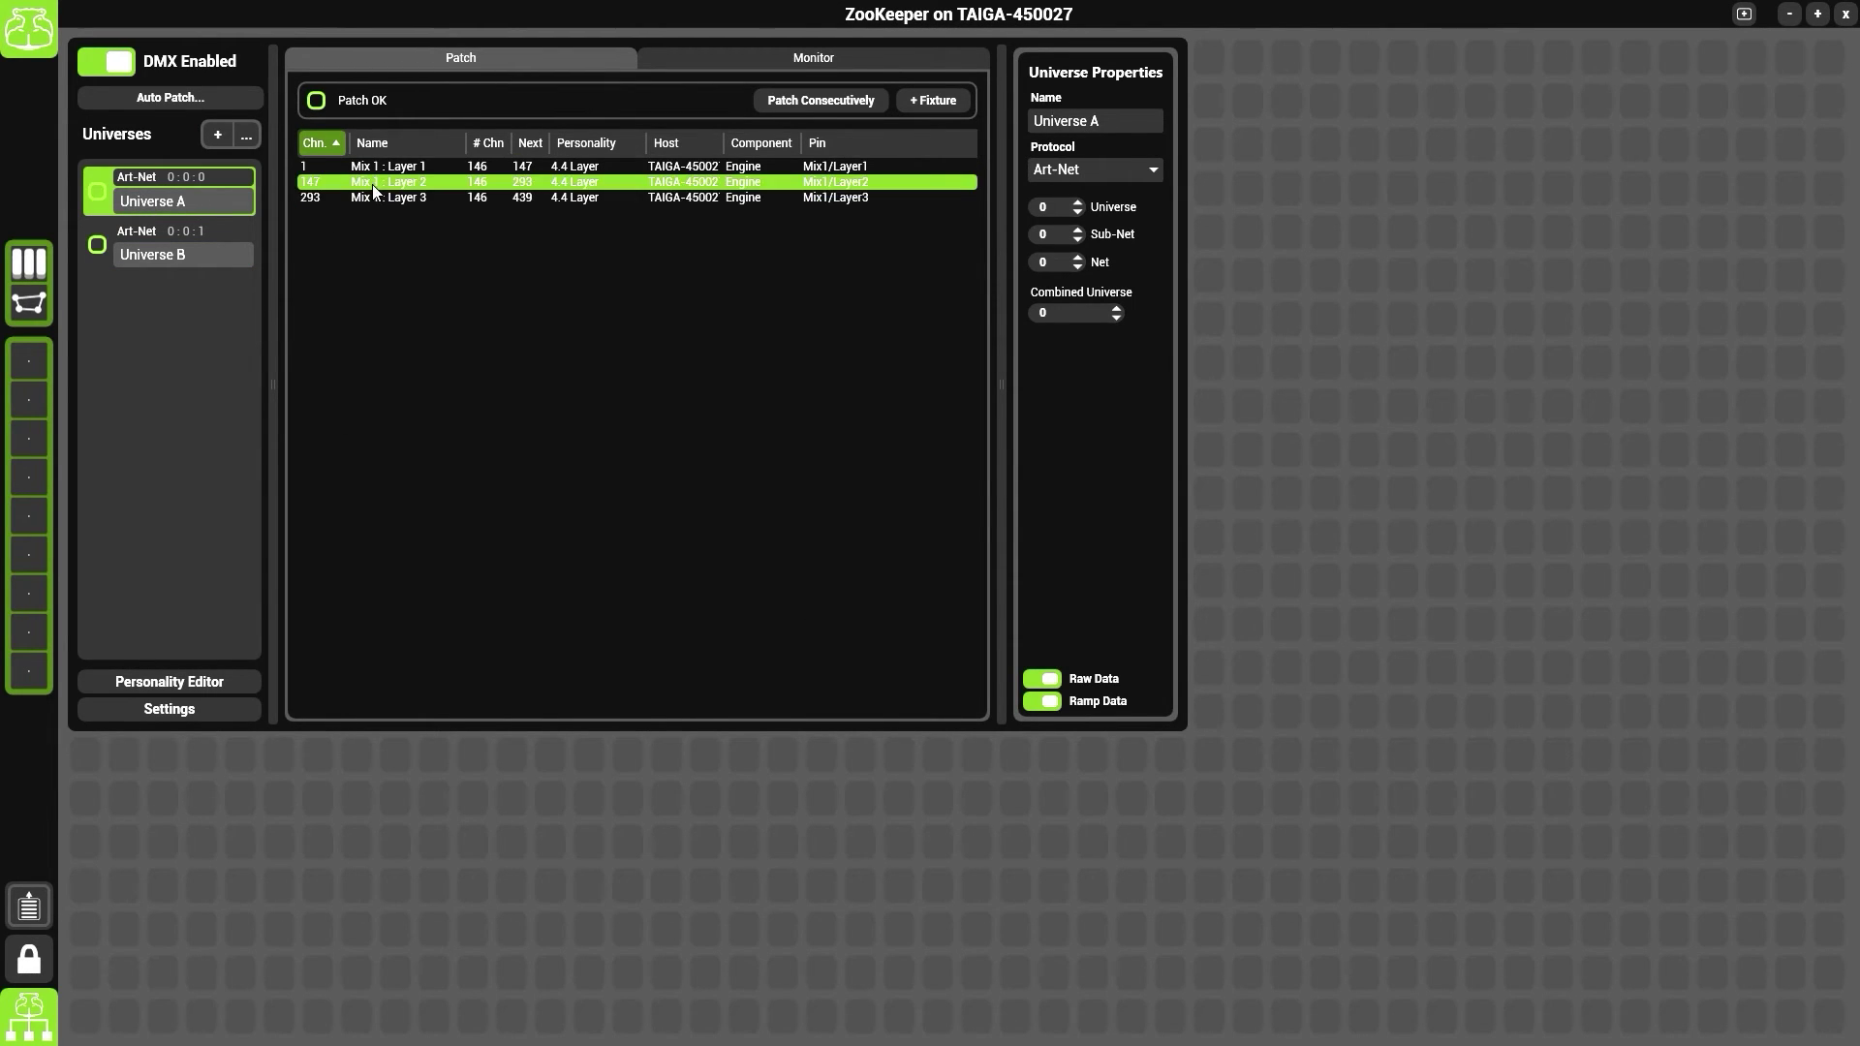
Step: Check Universe B's Layer 4 patch and DMX monitor, then view Universe A's fixtures
left_click(211, 256)
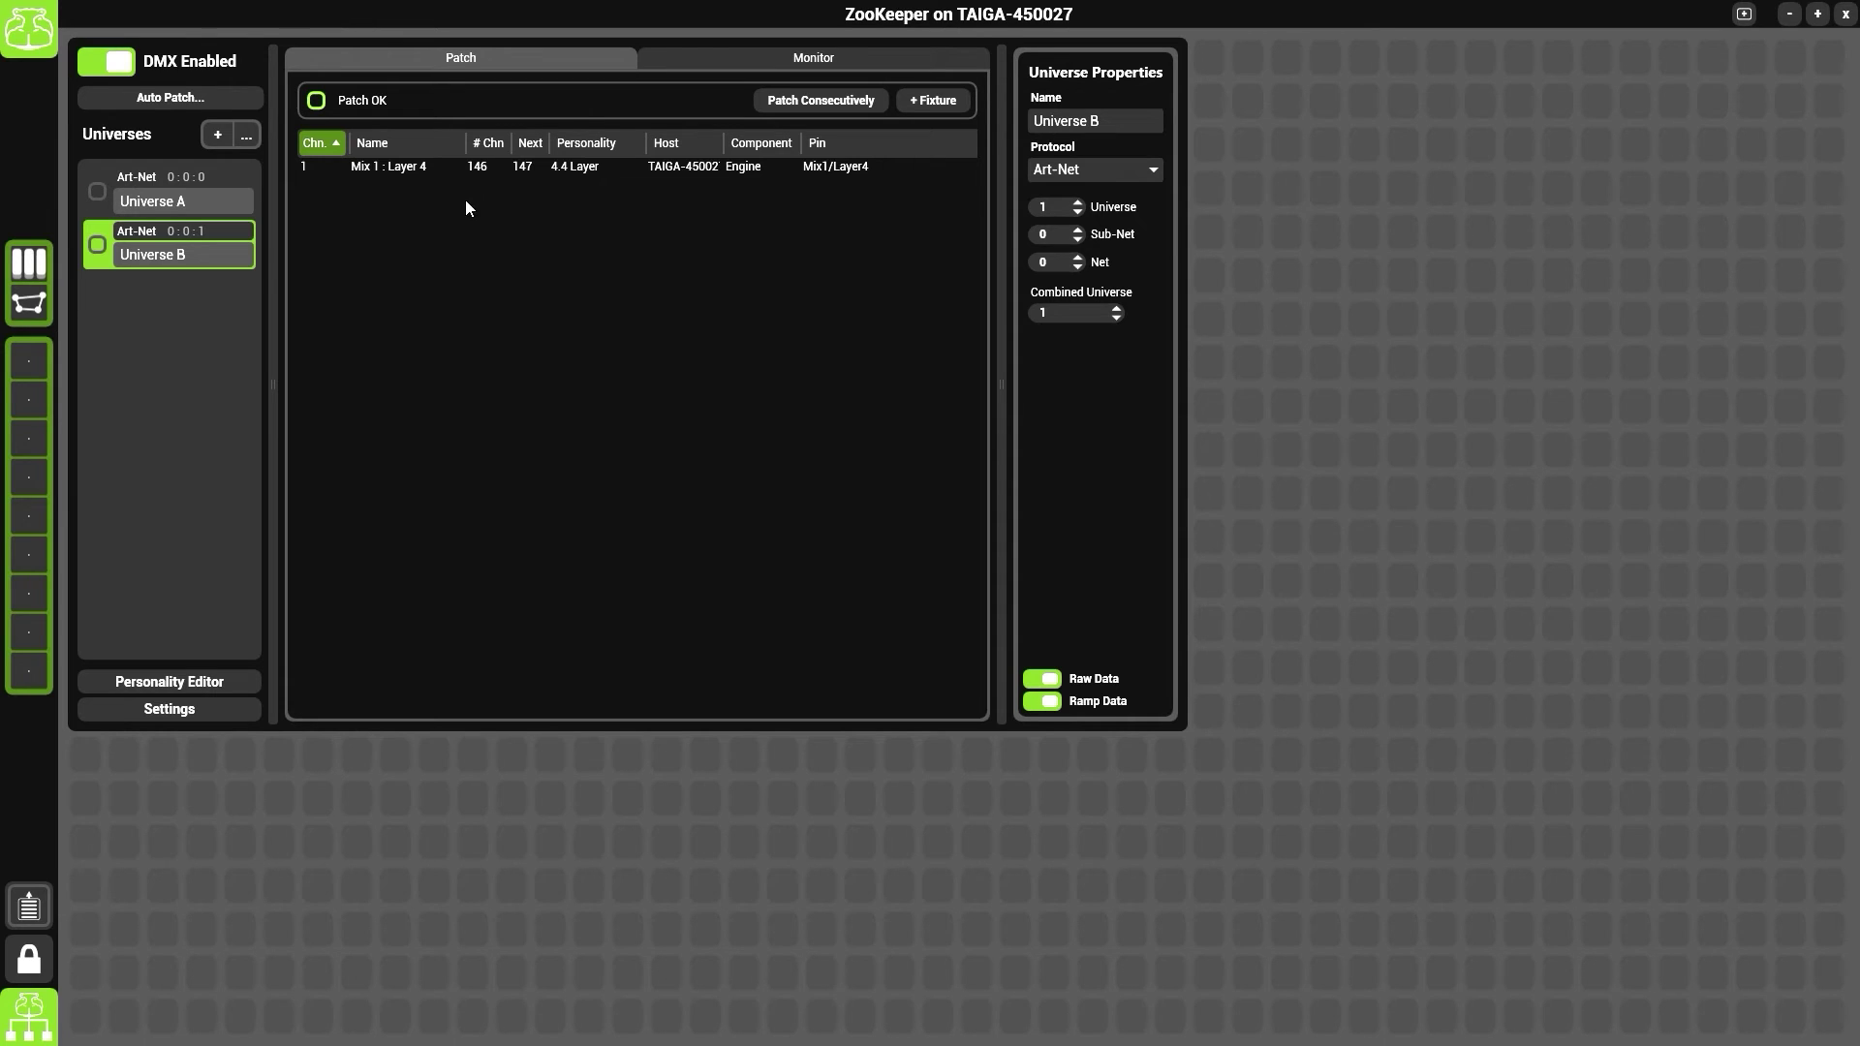
left_click(702, 56)
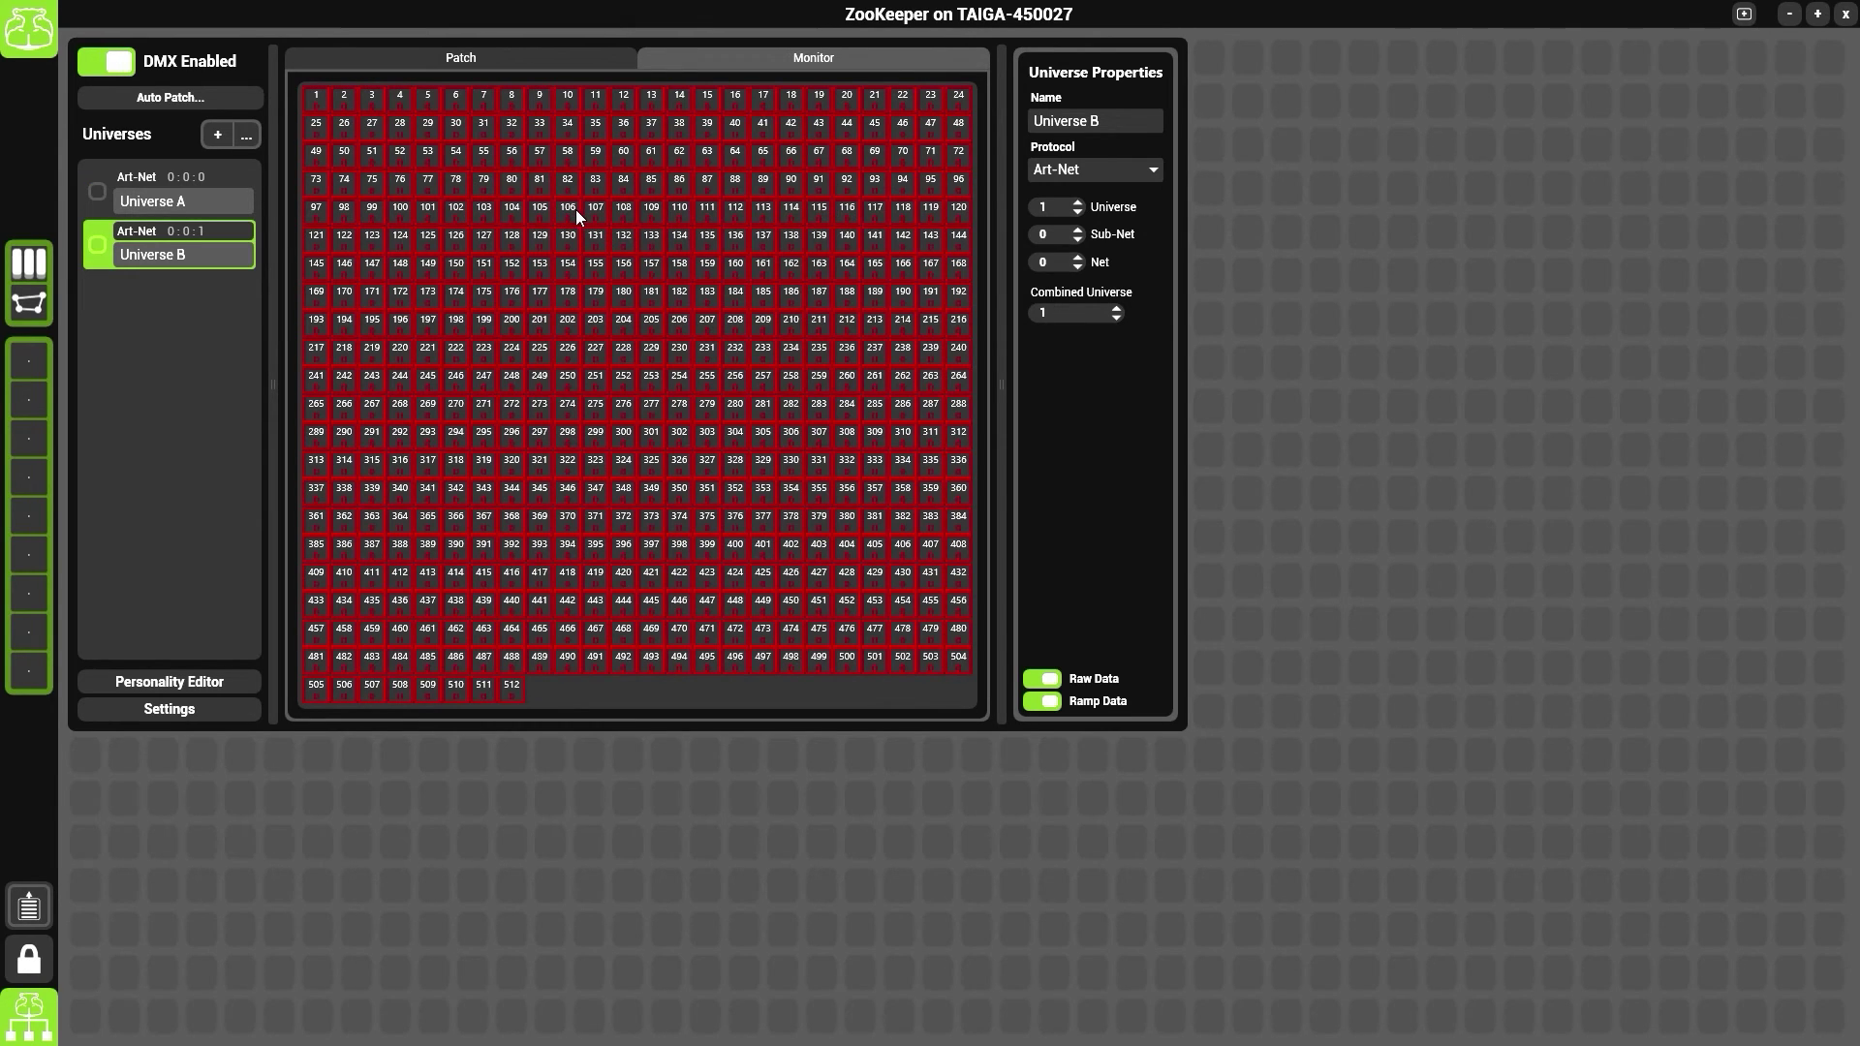
left_click(475, 60)
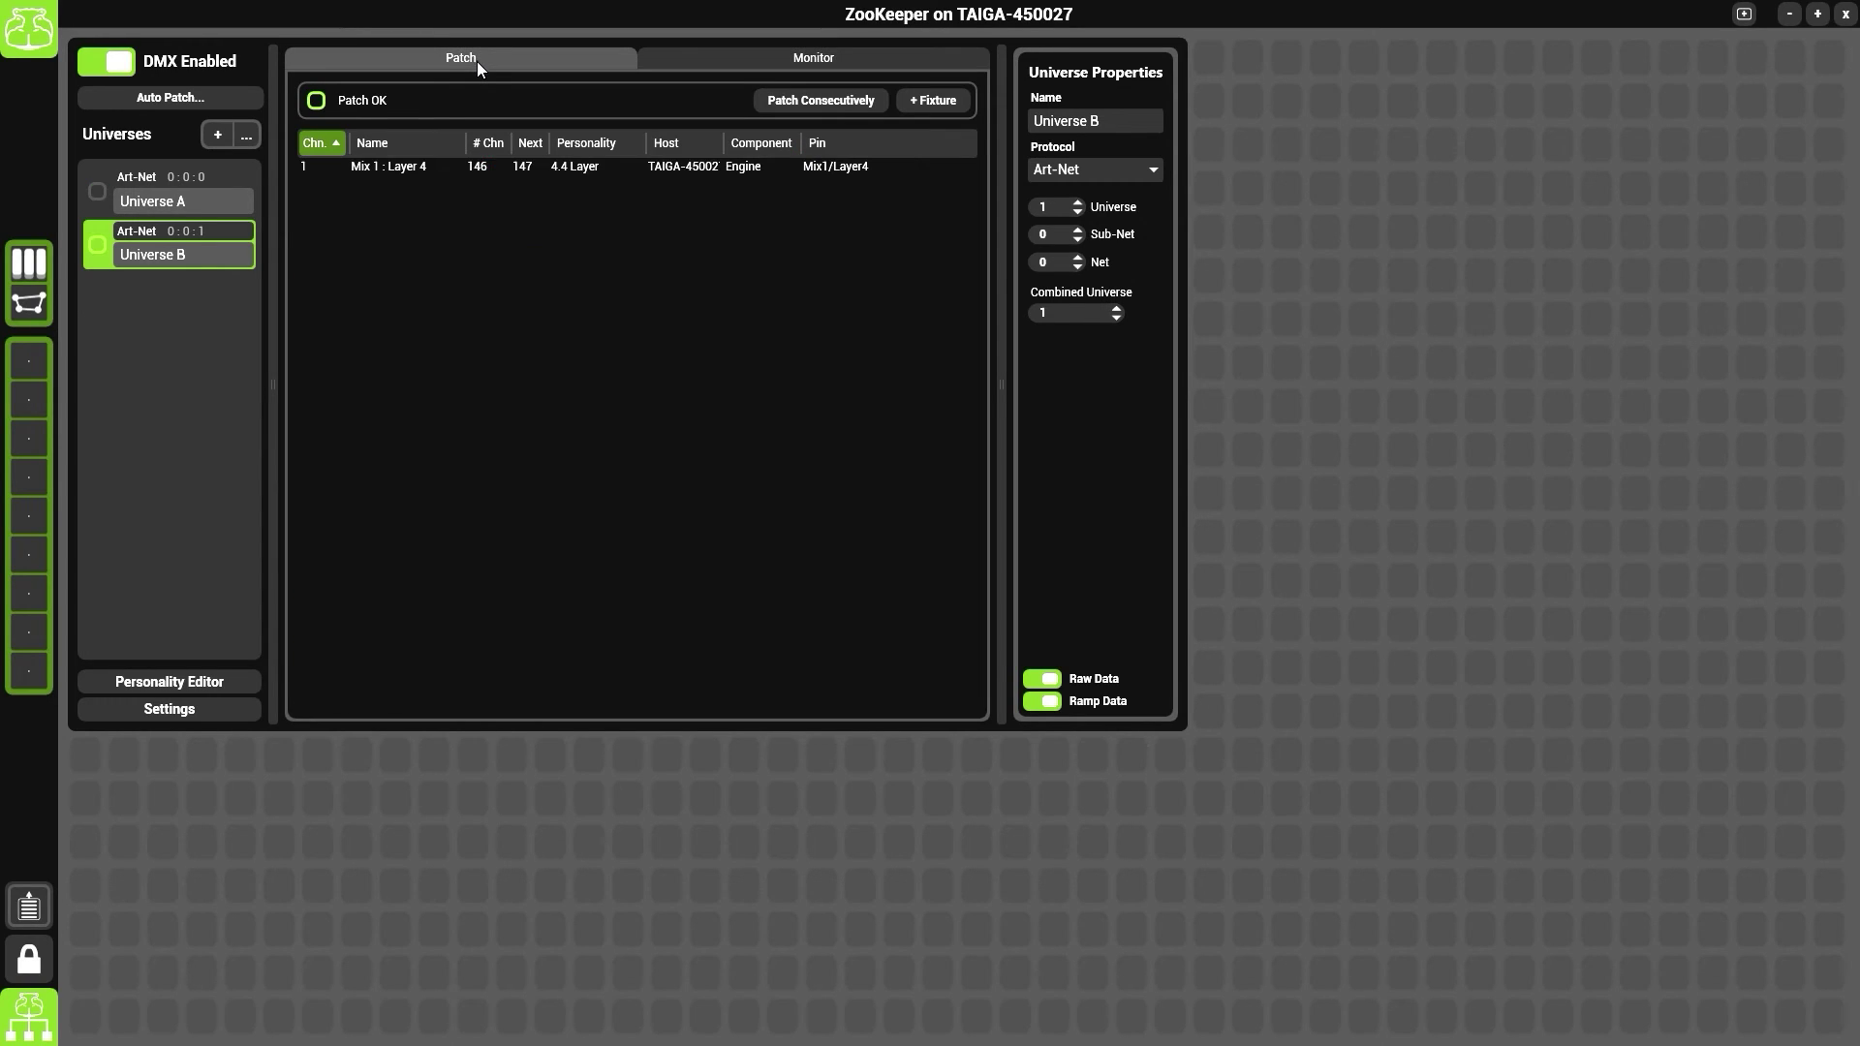
left_click(184, 205)
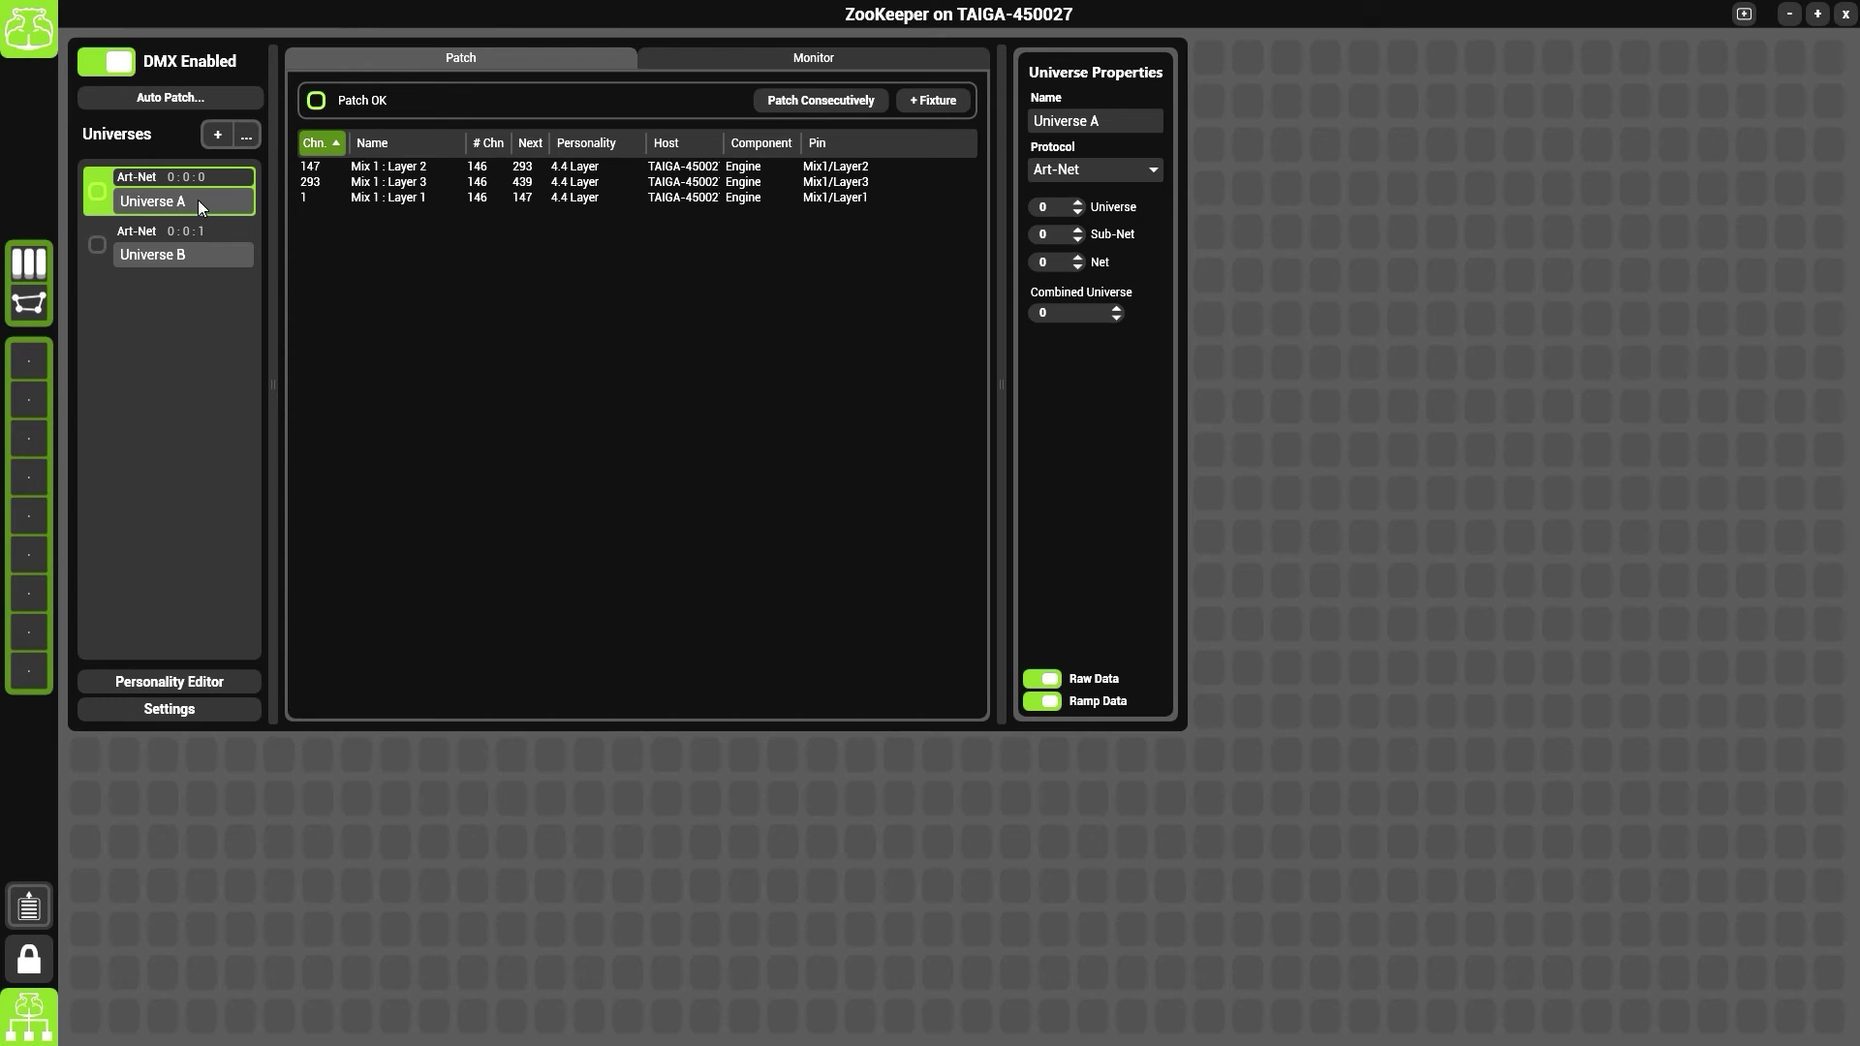
left_click(201, 236)
left_click(235, 211)
left_click(416, 183)
left_click(420, 168)
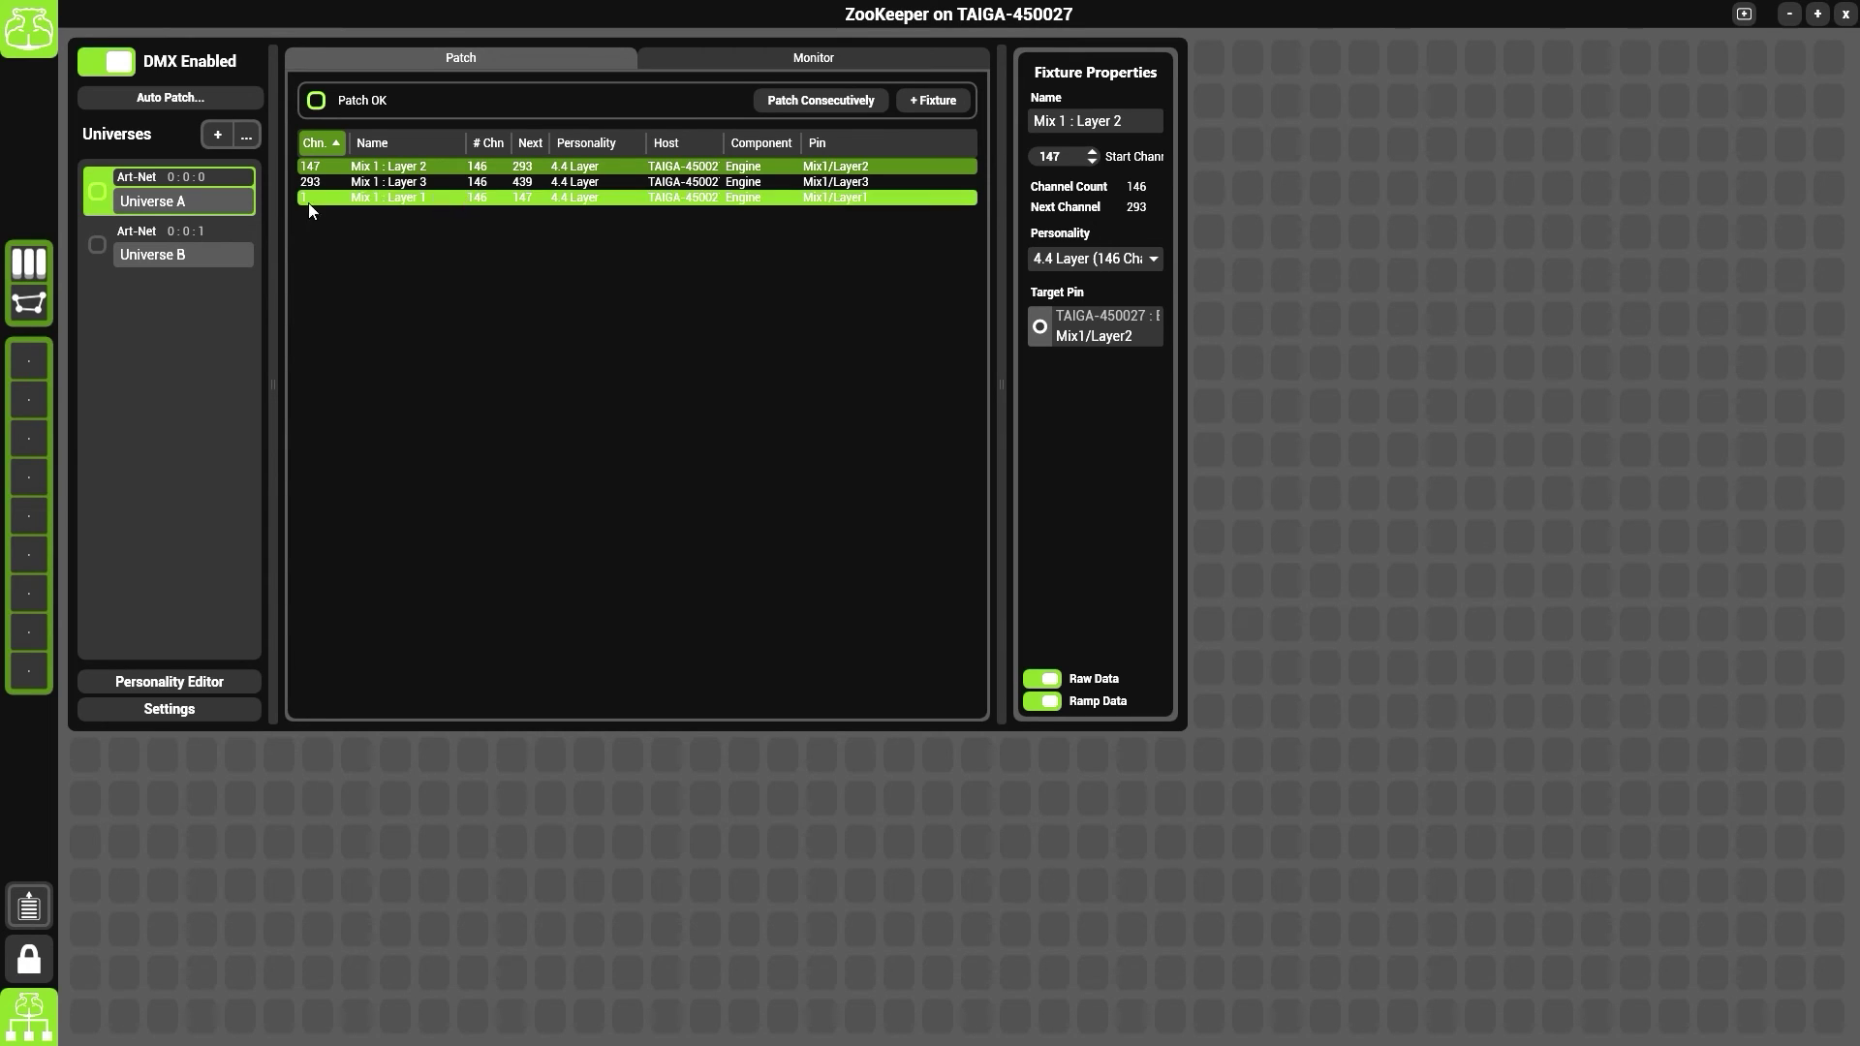
left_click(414, 199)
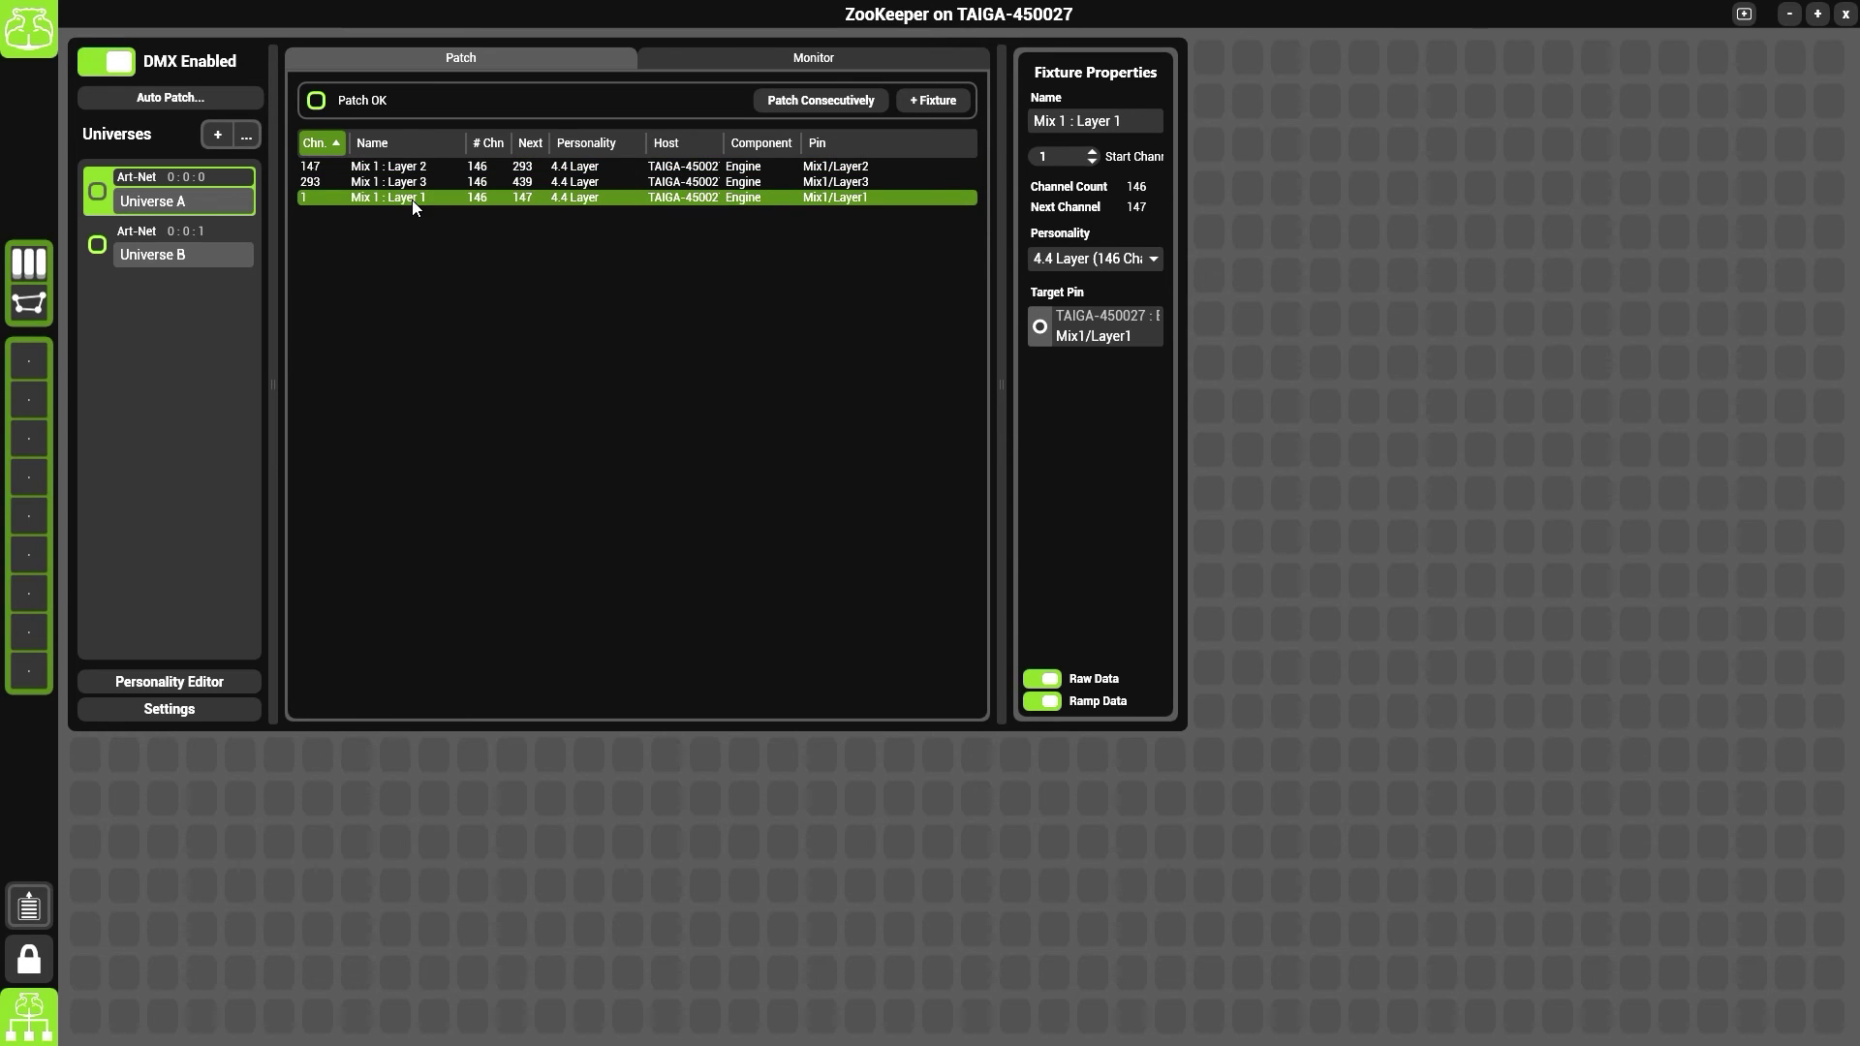
Step: Delete Mix 1 : Layer 1 and add a Mix1/Layer1 fixture with 4.4 Layer (146 Channels) personality
right_click(410, 200)
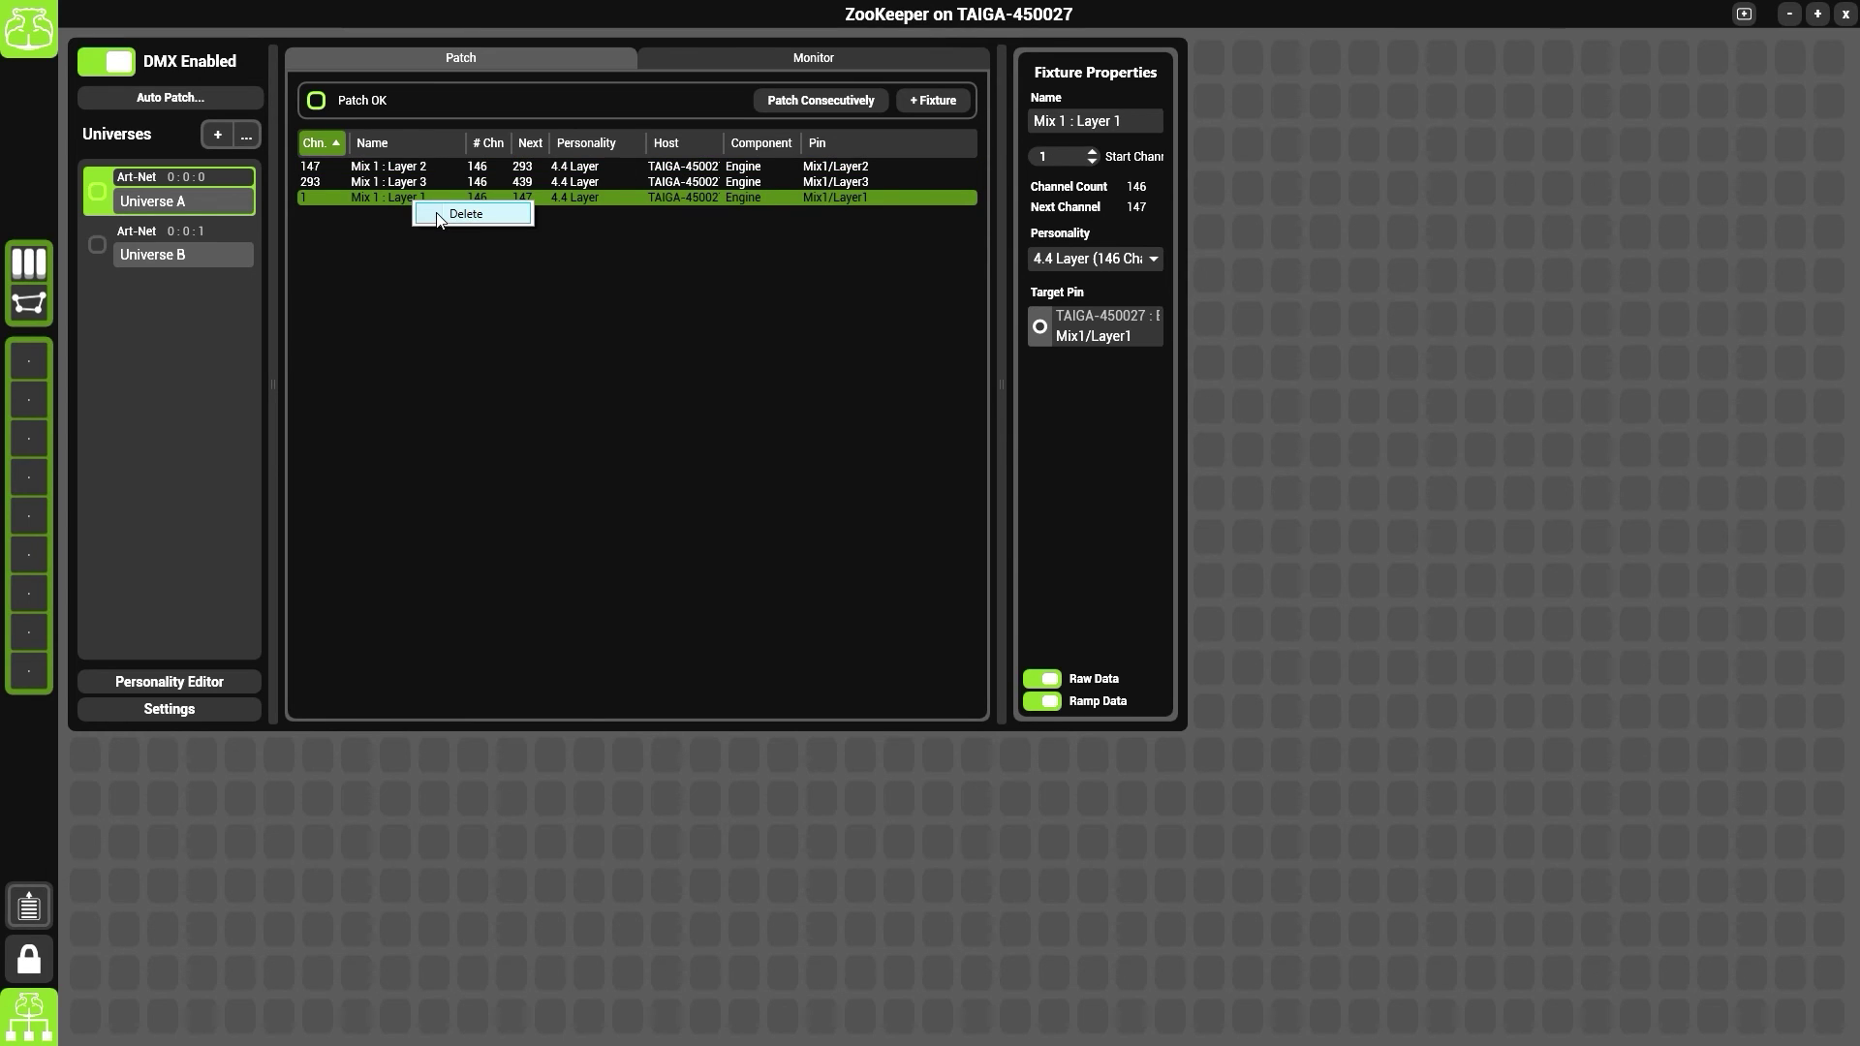
left_click(465, 214)
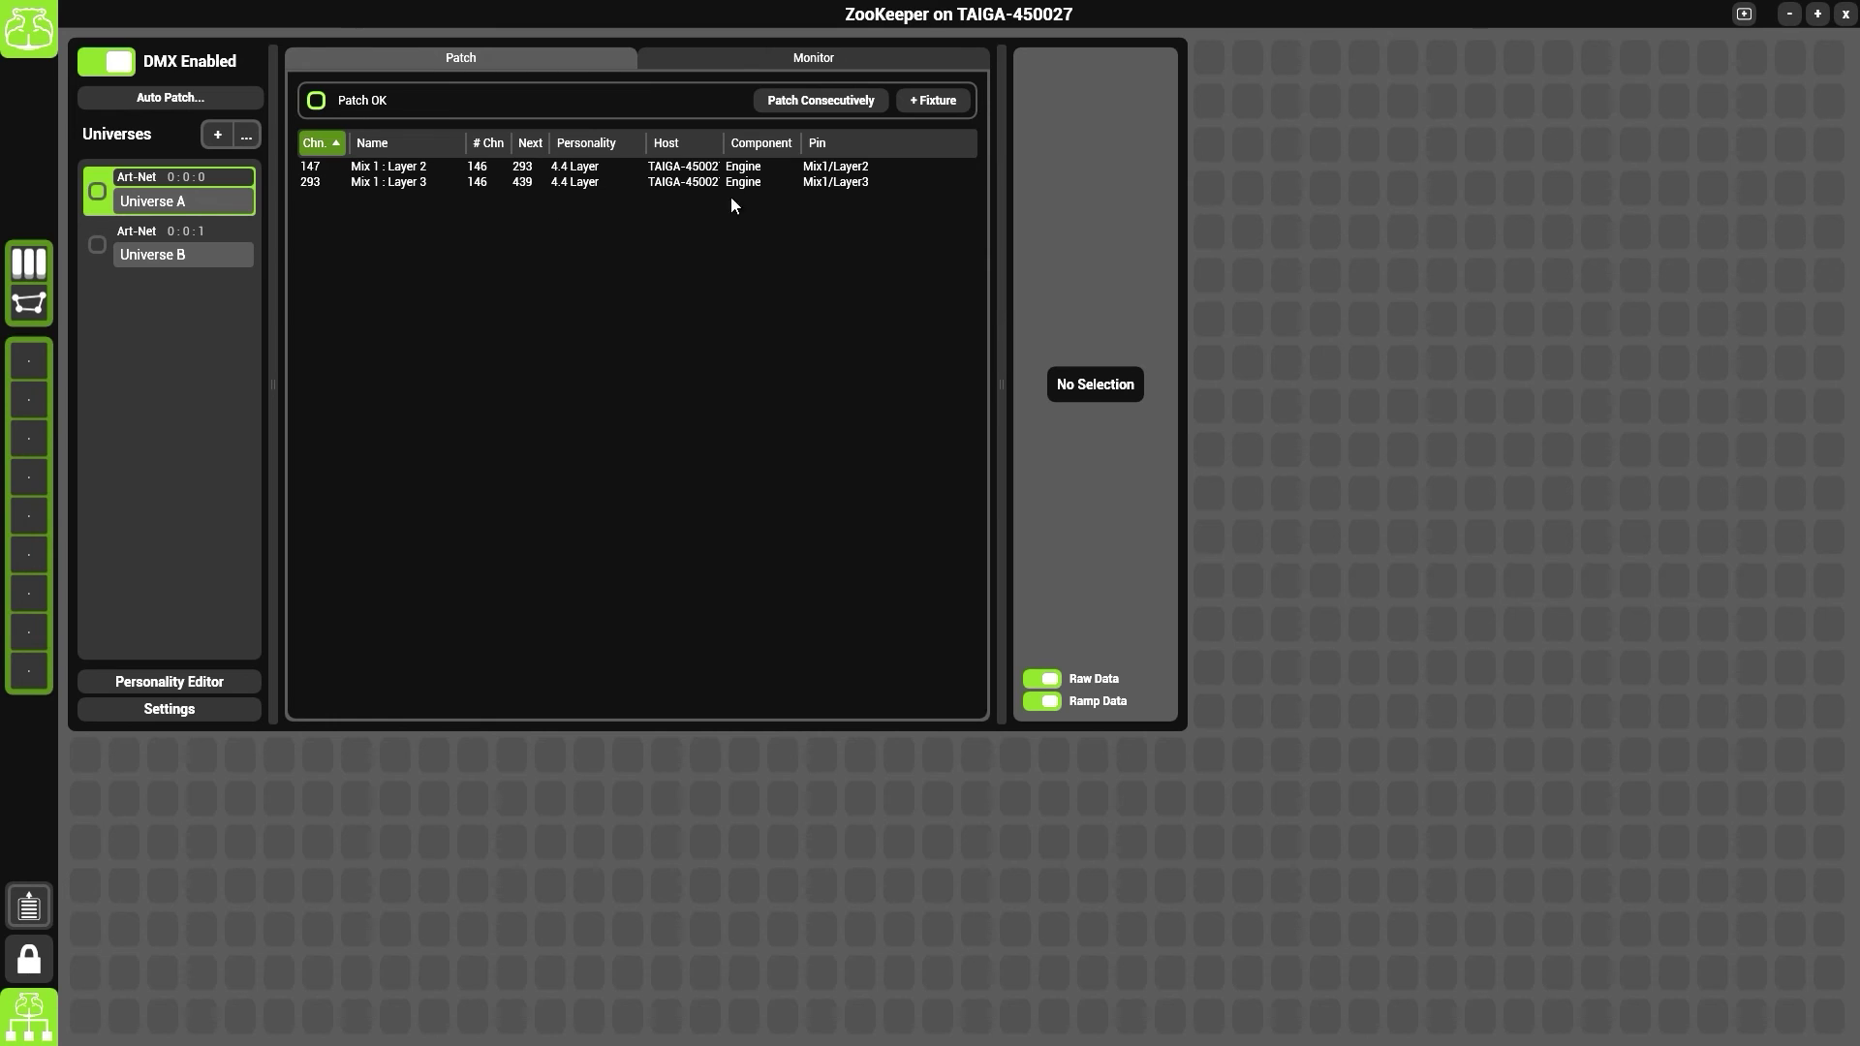
left_click(932, 100)
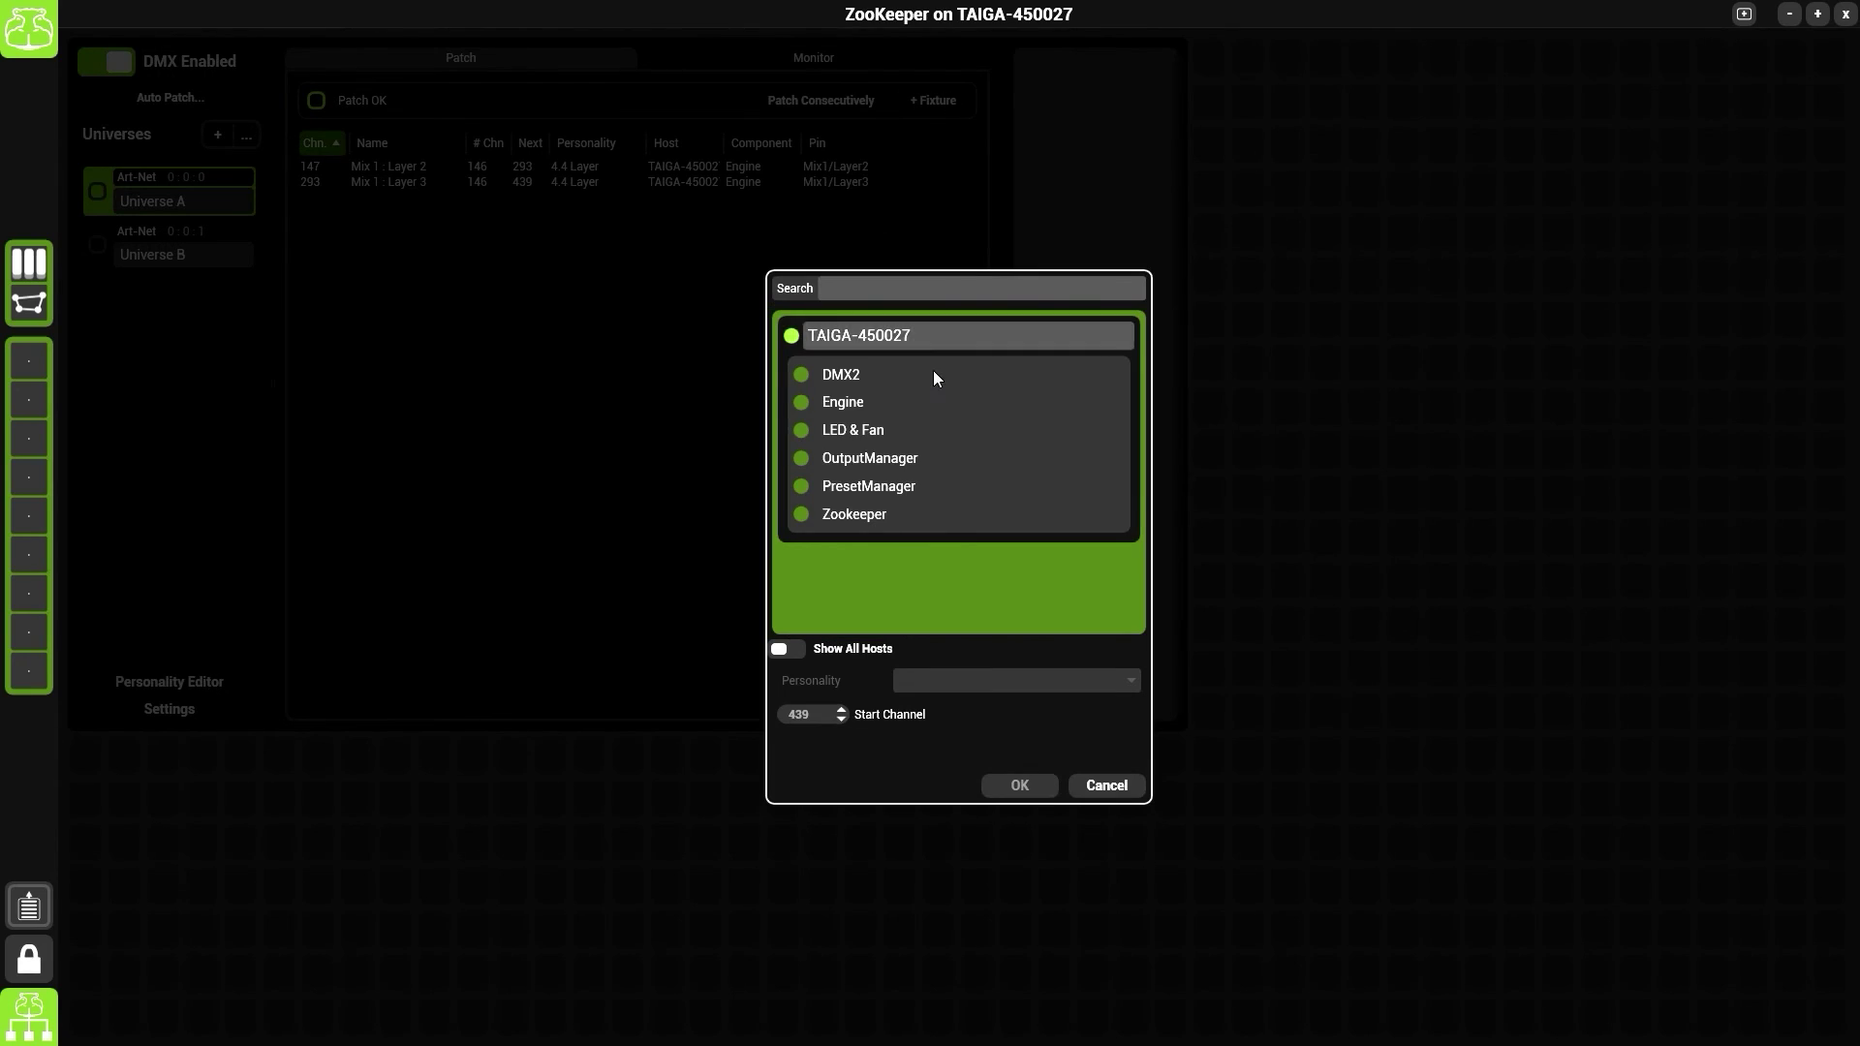
left_click(830, 407)
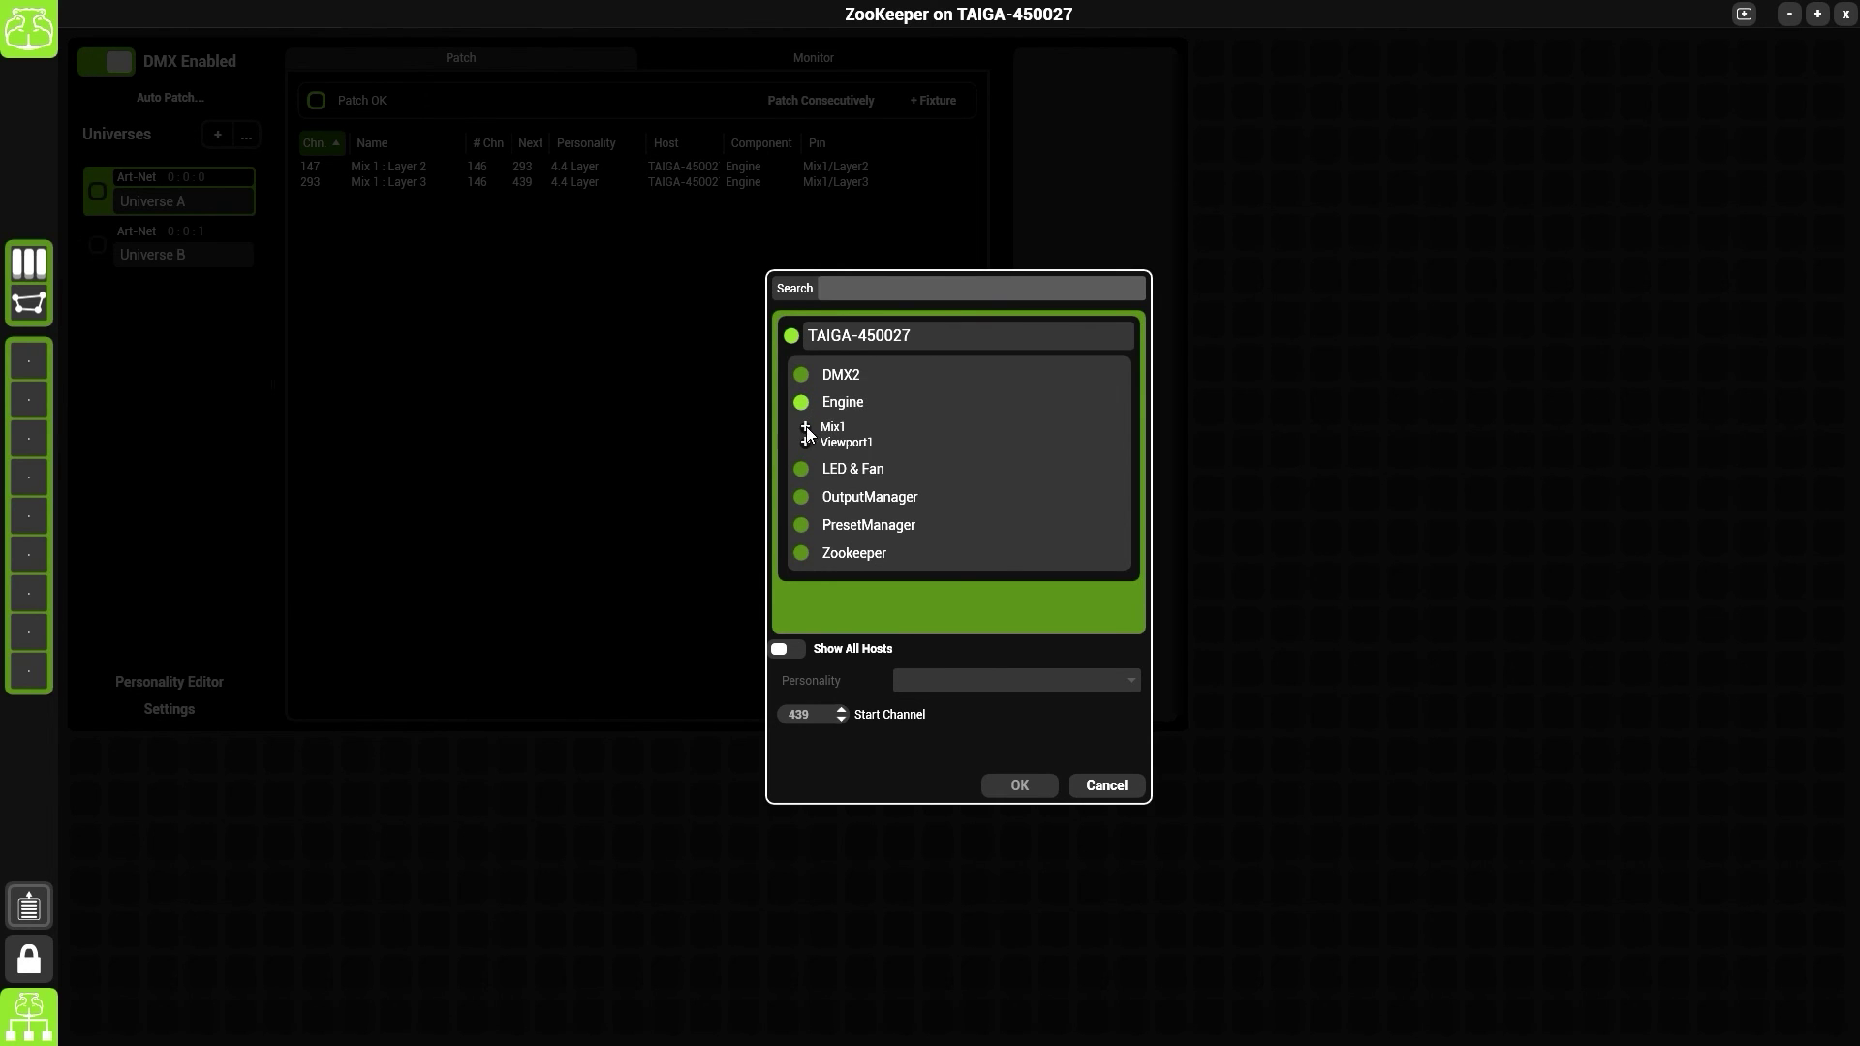
left_click(805, 431)
left_click(862, 447)
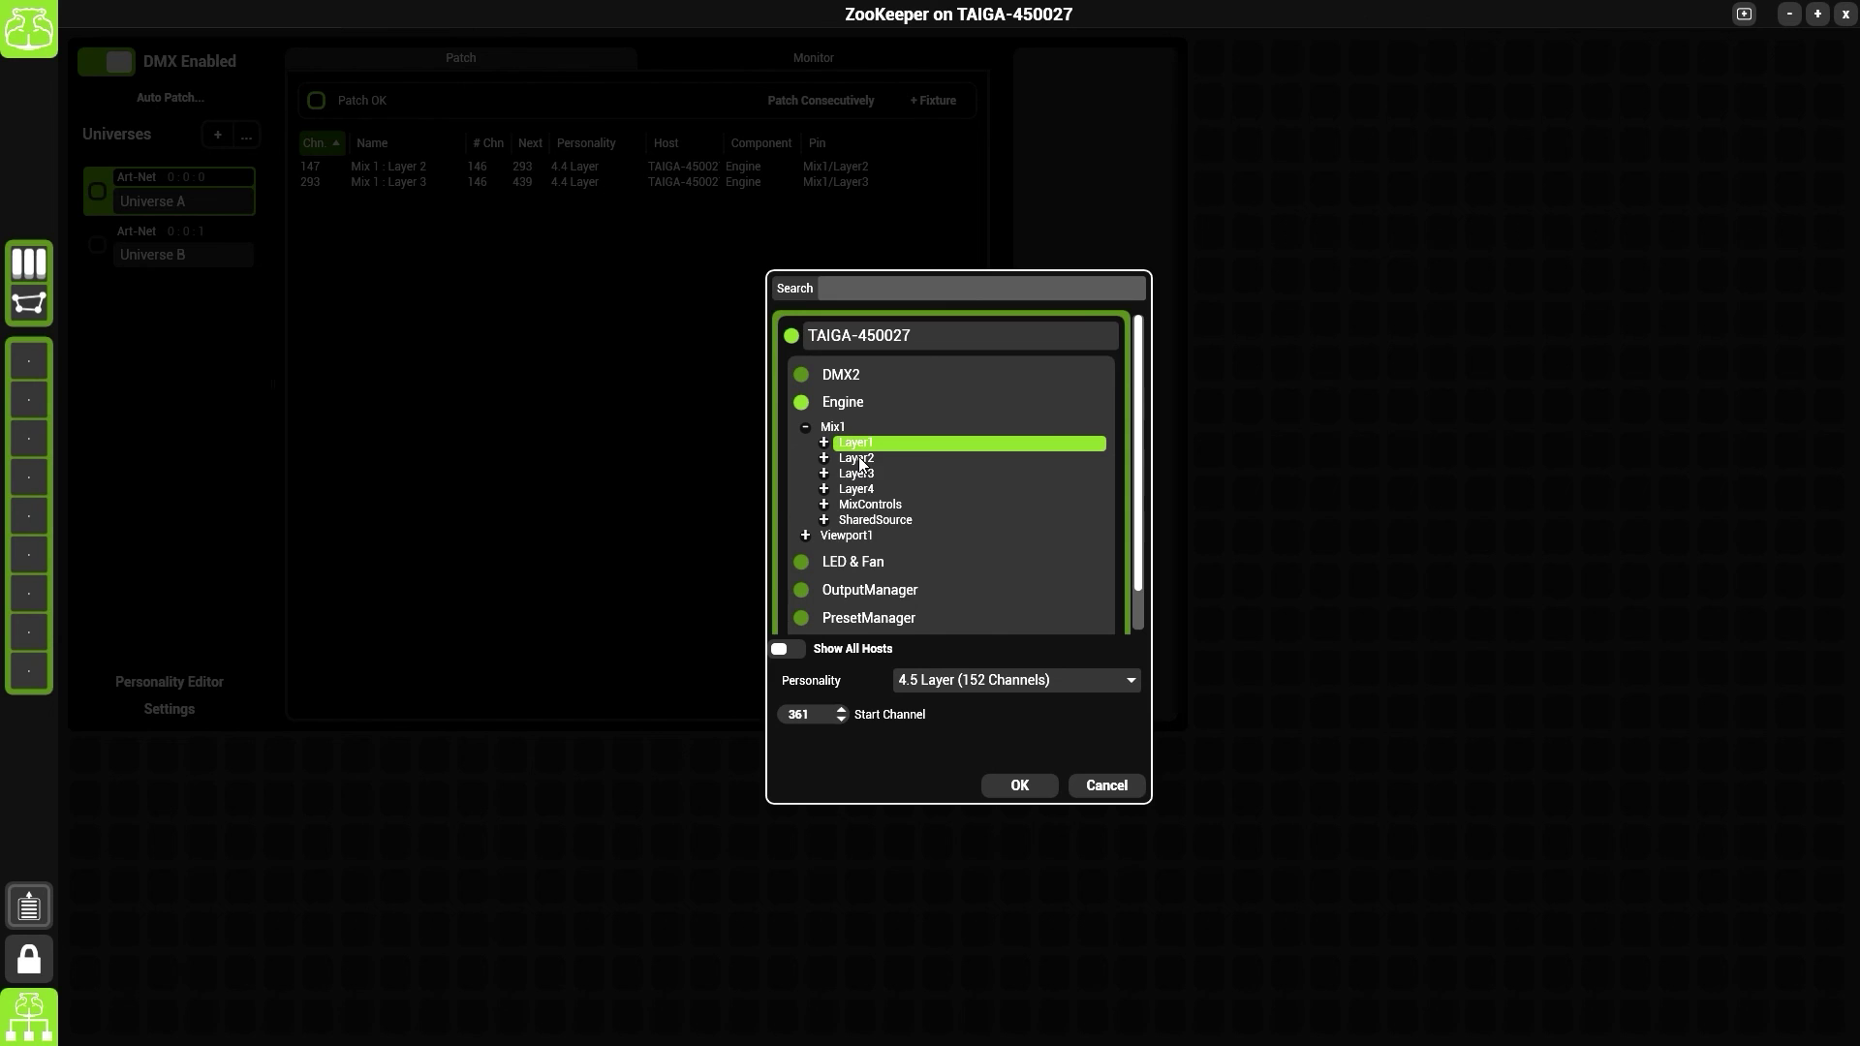
left_click(968, 682)
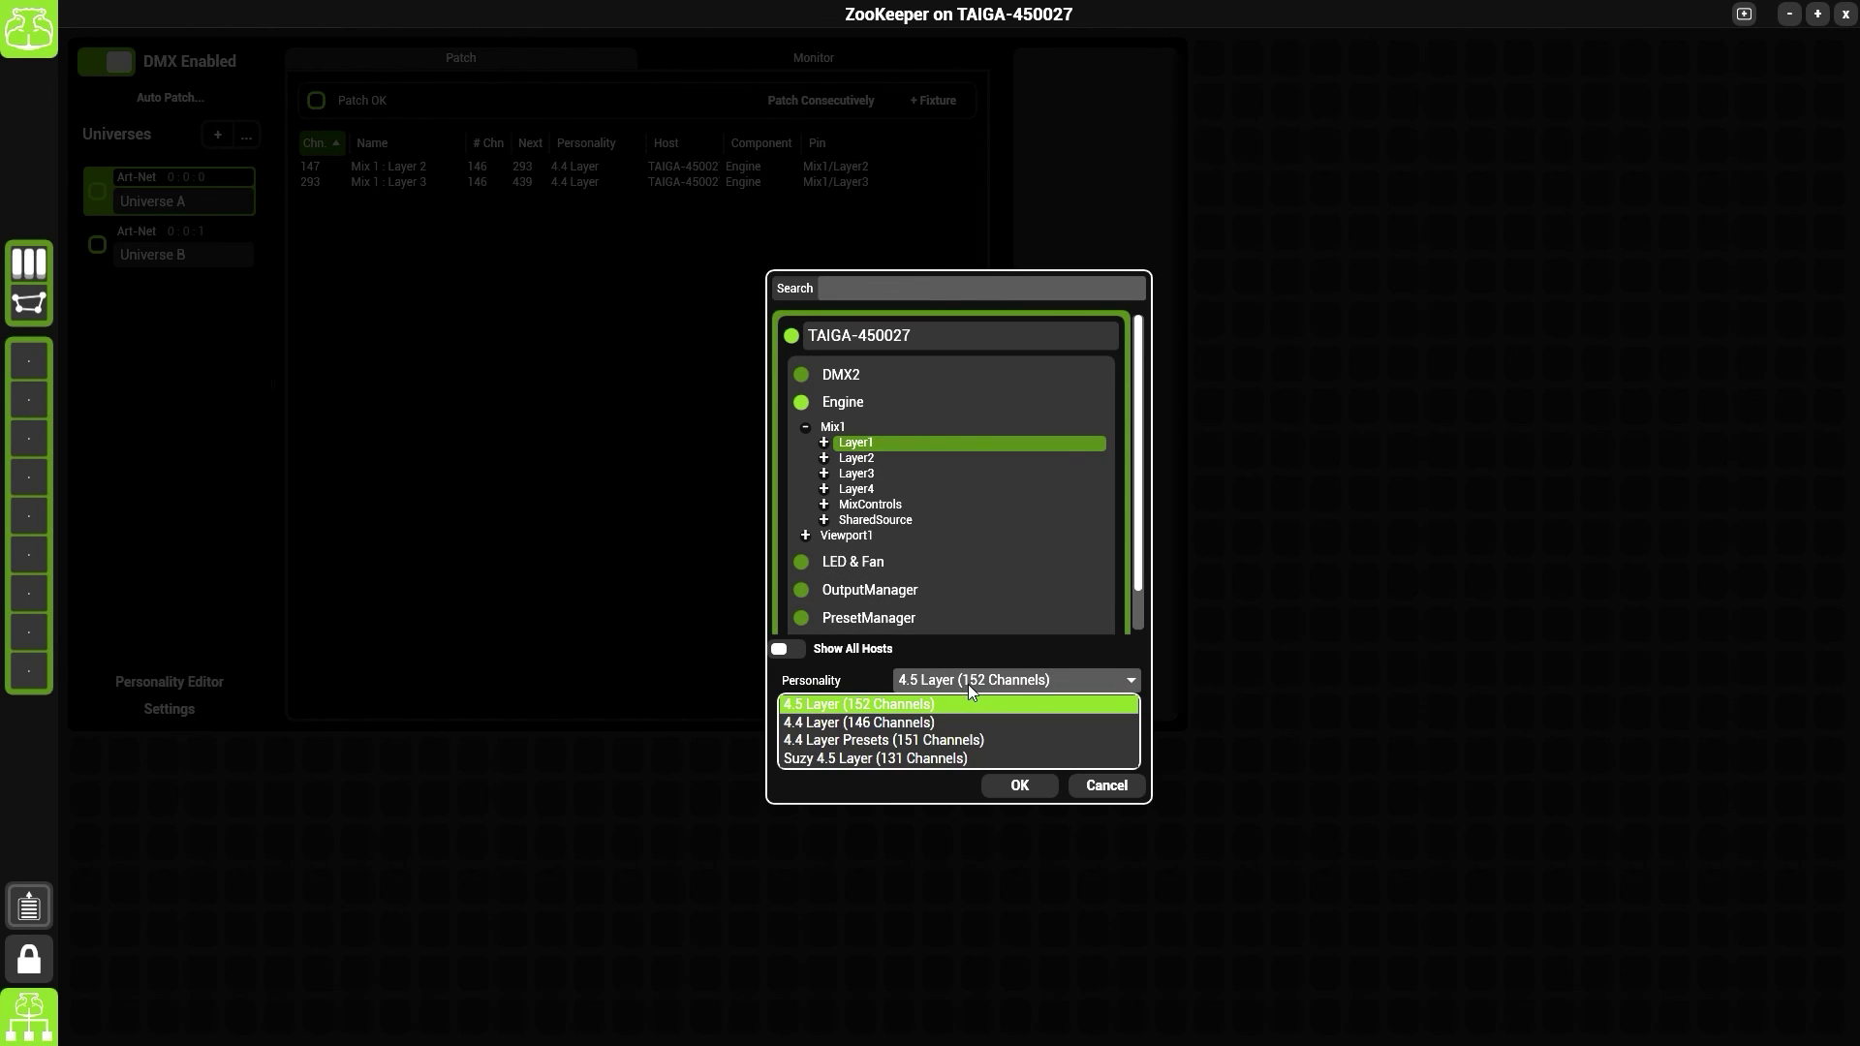
left_click(928, 727)
left_click(993, 785)
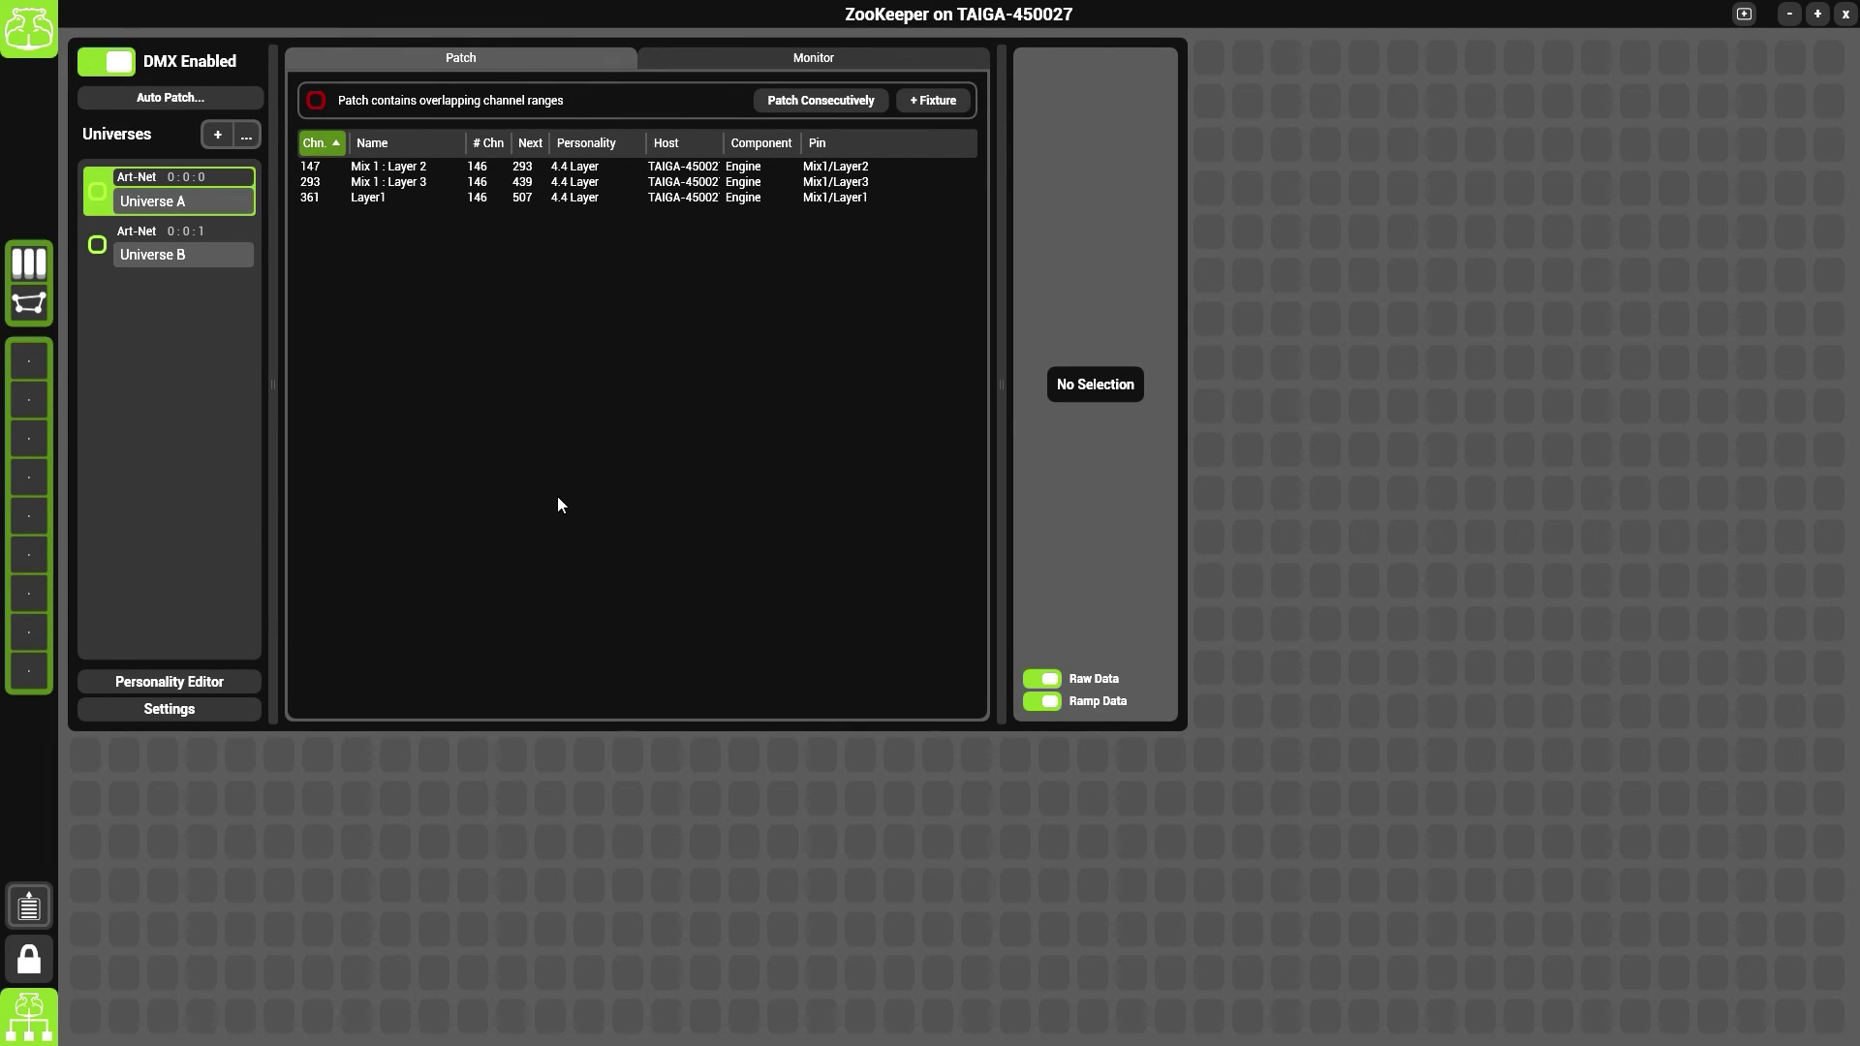
Step: Select the Layer1 fixture at channel 361 and focus its Start Channel field
left_click(381, 205)
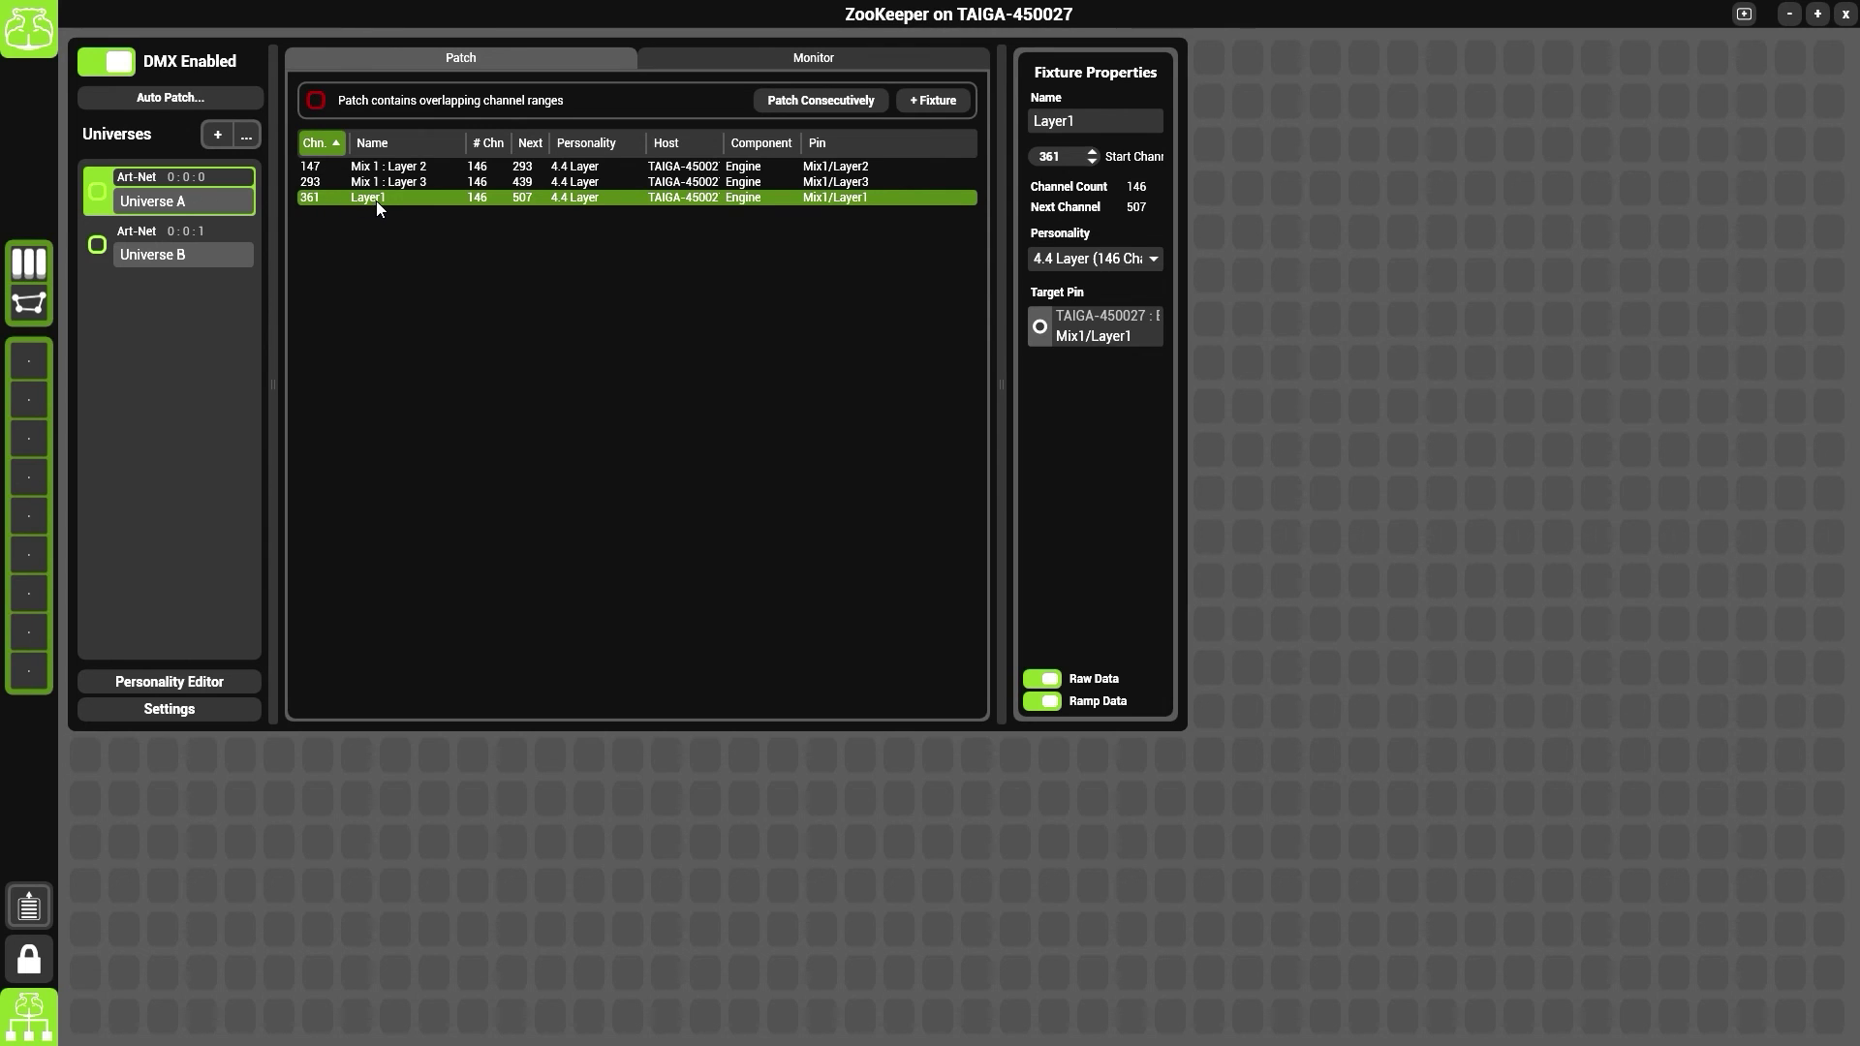
left_click(1061, 156)
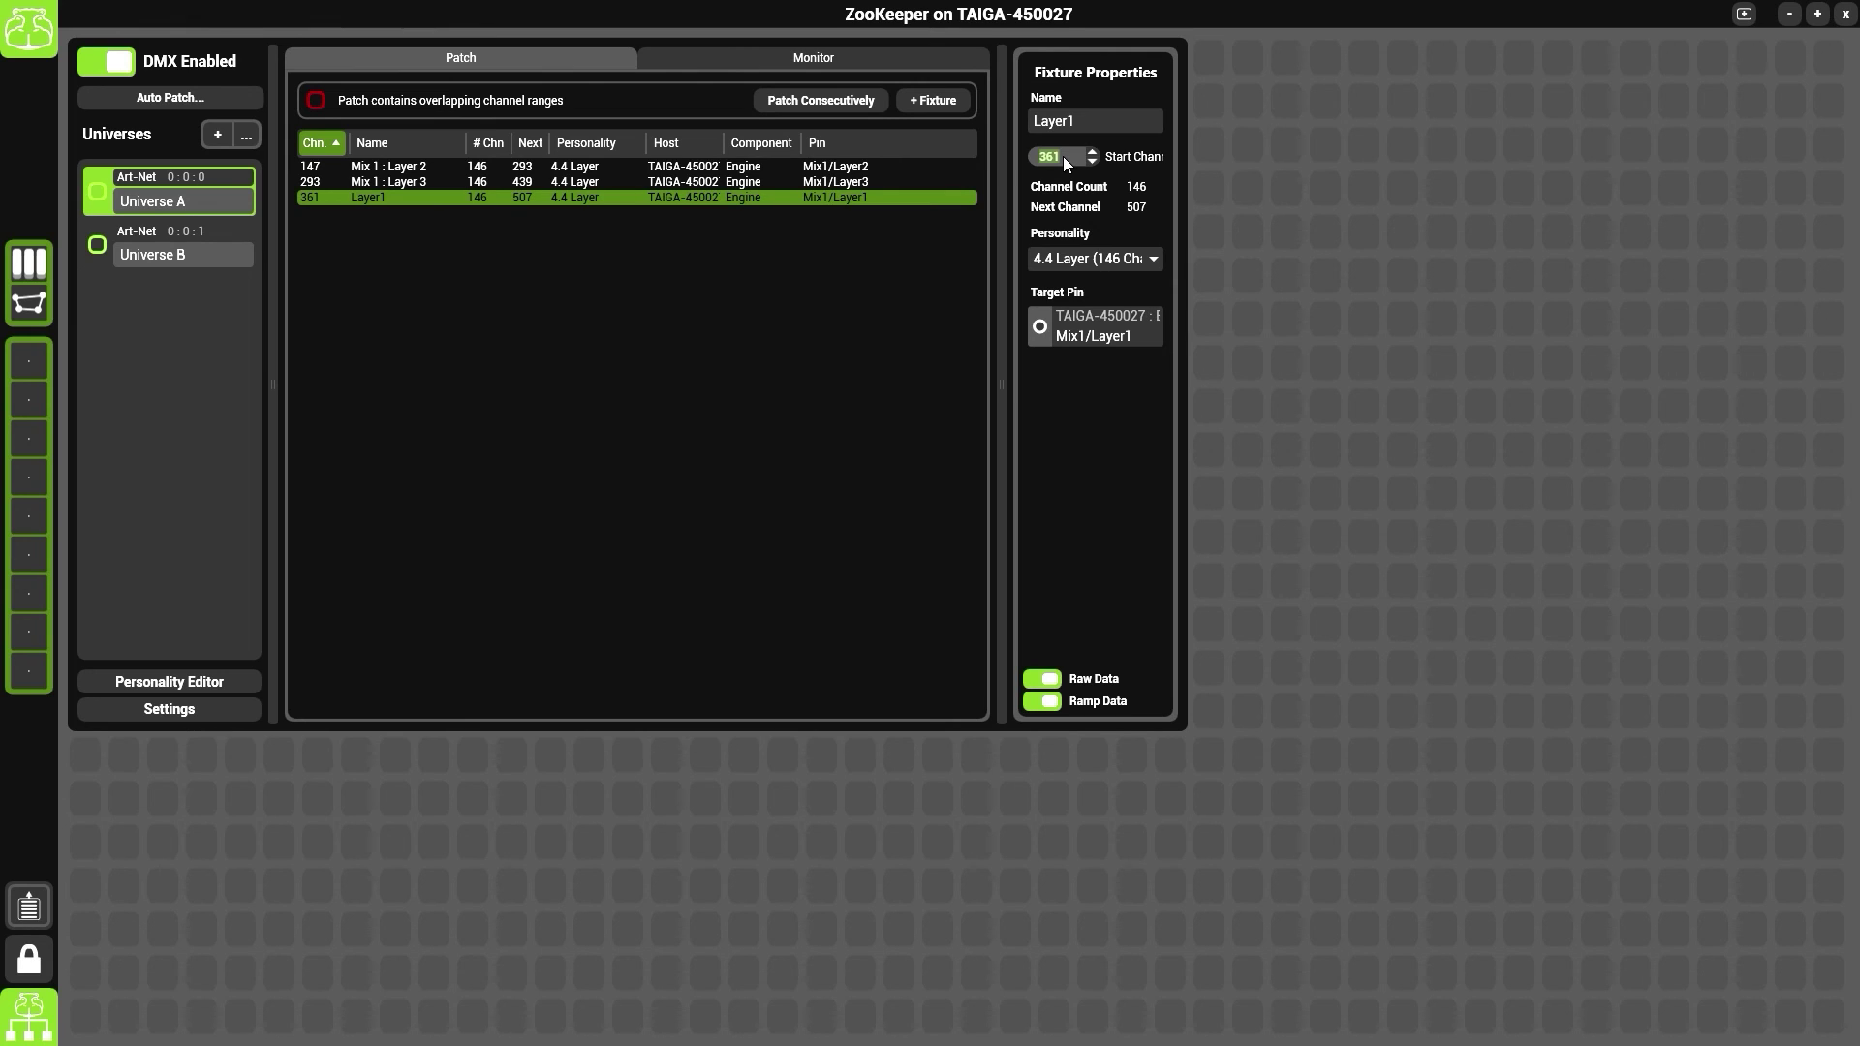